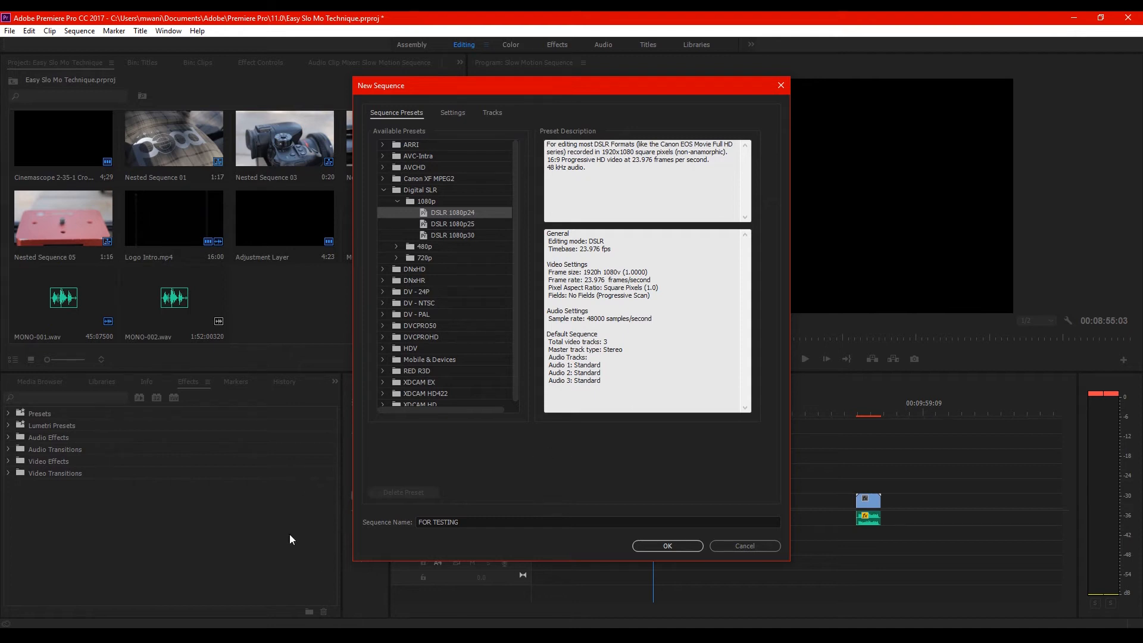
# Create the FOR TESTING sequence with the DSLR 1080p24 preset
pyautogui.moveTo(515, 192); pyautogui.dragTo(518, 224)
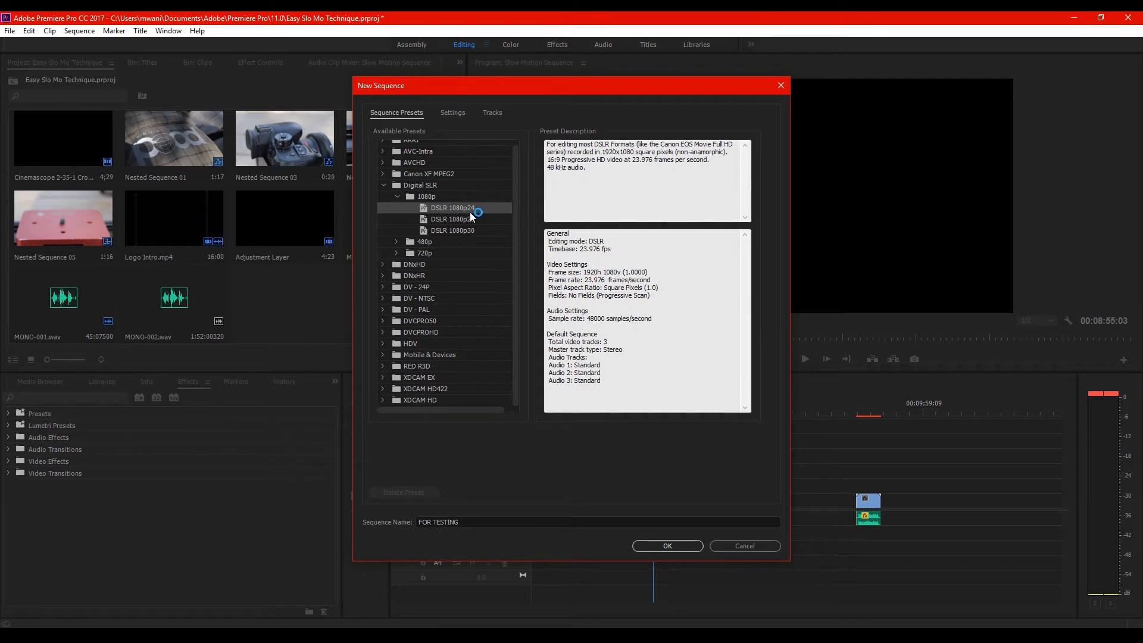
pyautogui.click(676, 547)
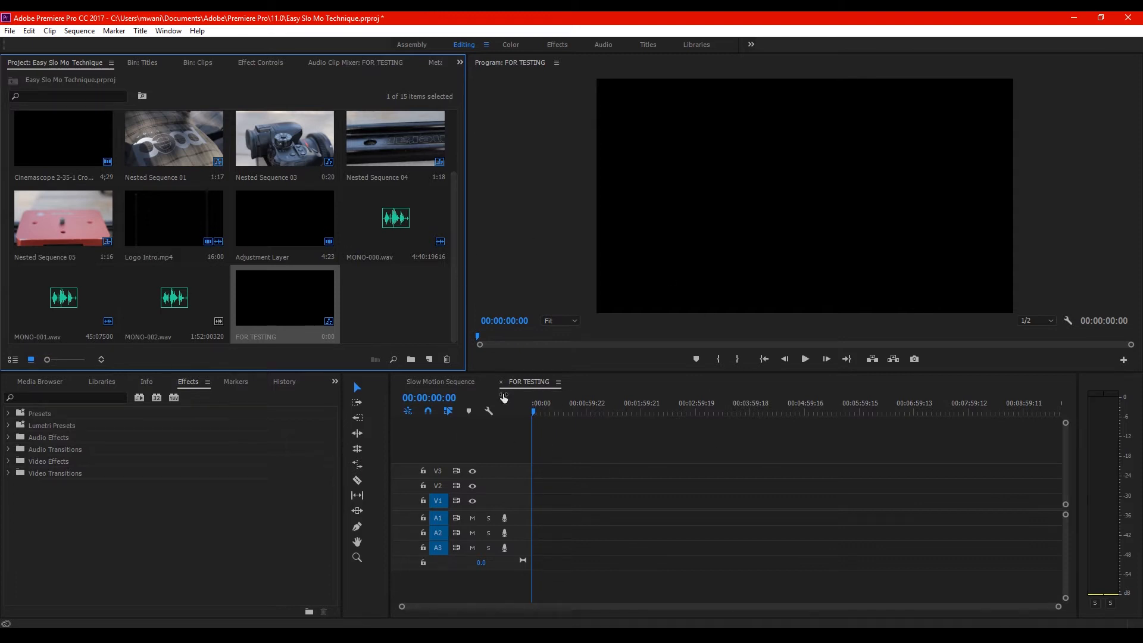
# Look through the Clips and Titles bins, the main project contents and the Effect Controls
pyautogui.click(205, 68)
pyautogui.scroll(-3, 280, 289)
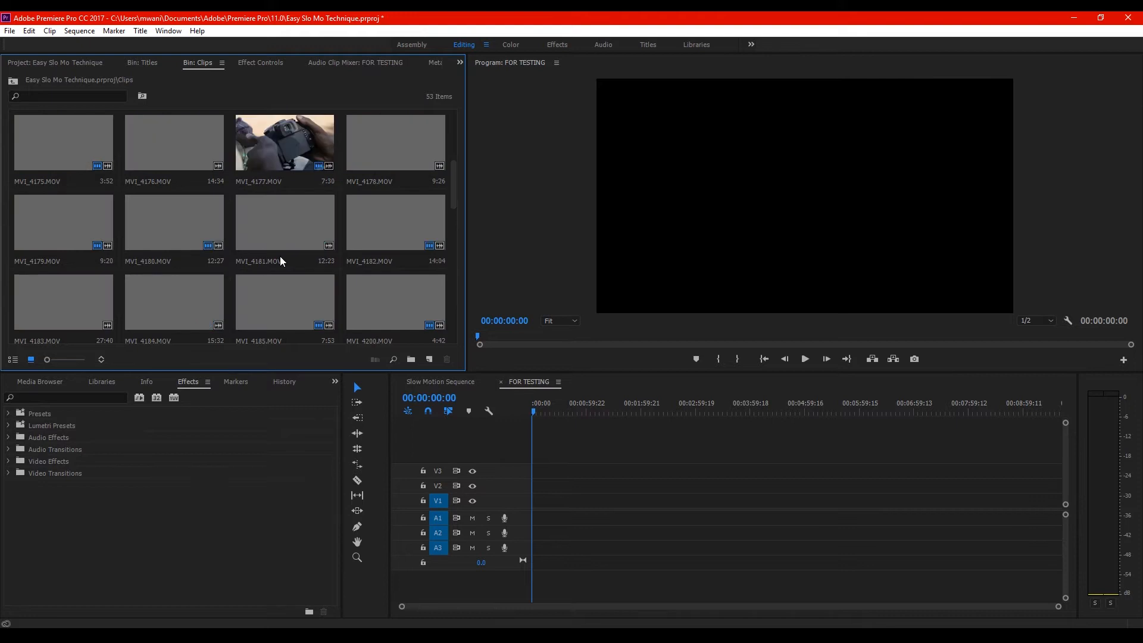
pyautogui.scroll(3, 279, 256)
pyautogui.scroll(-4, 280, 256)
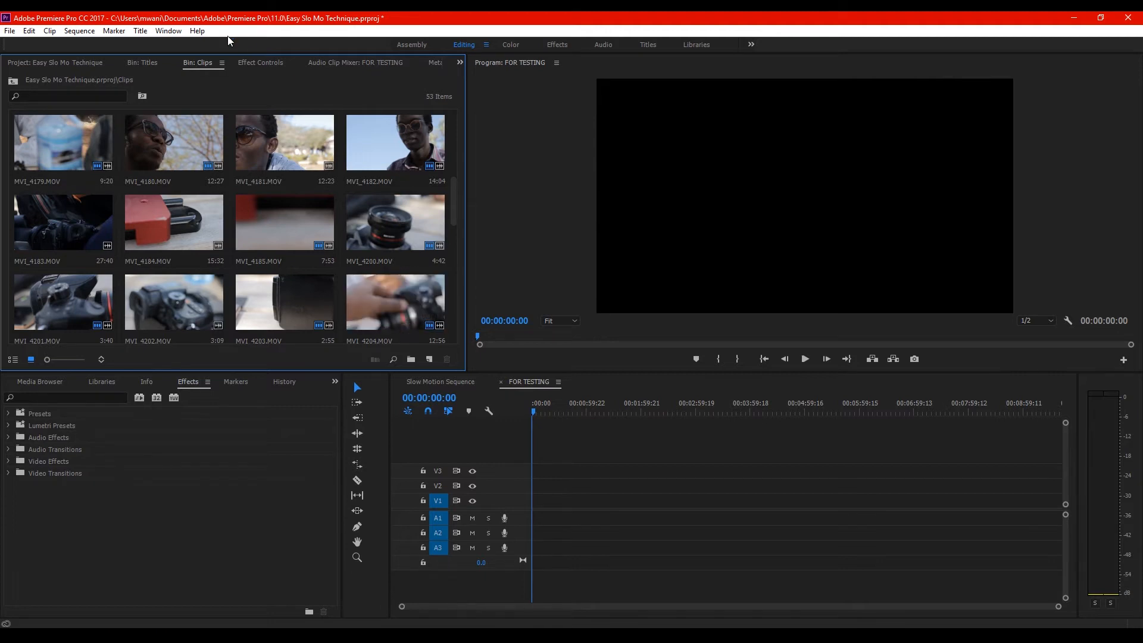
pyautogui.click(41, 61)
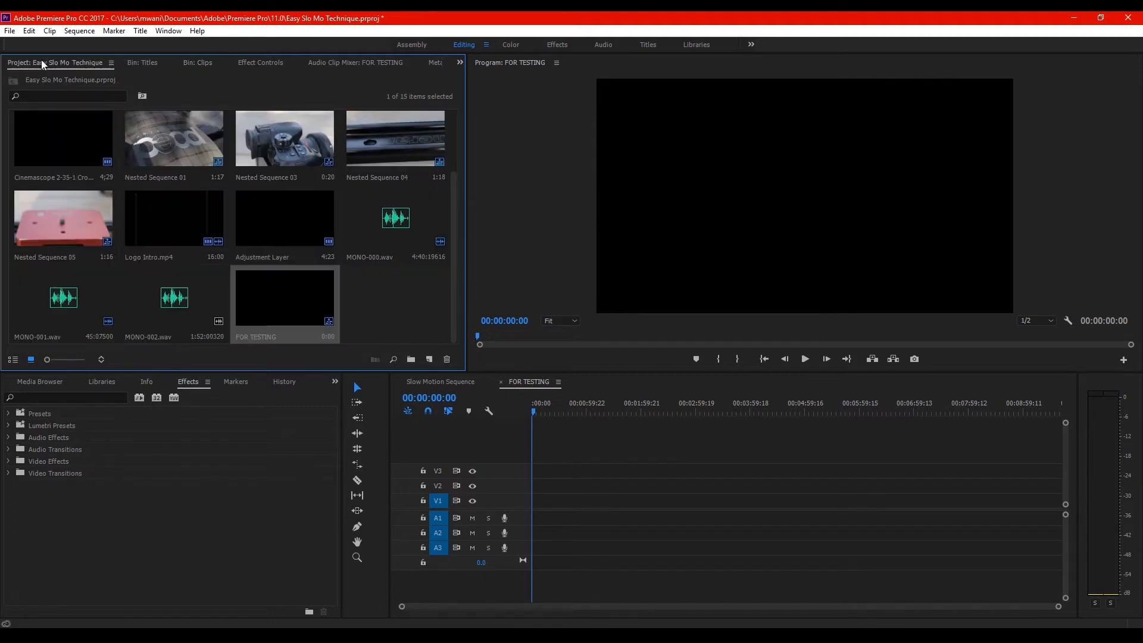
pyautogui.click(130, 63)
pyautogui.click(198, 66)
pyautogui.click(257, 64)
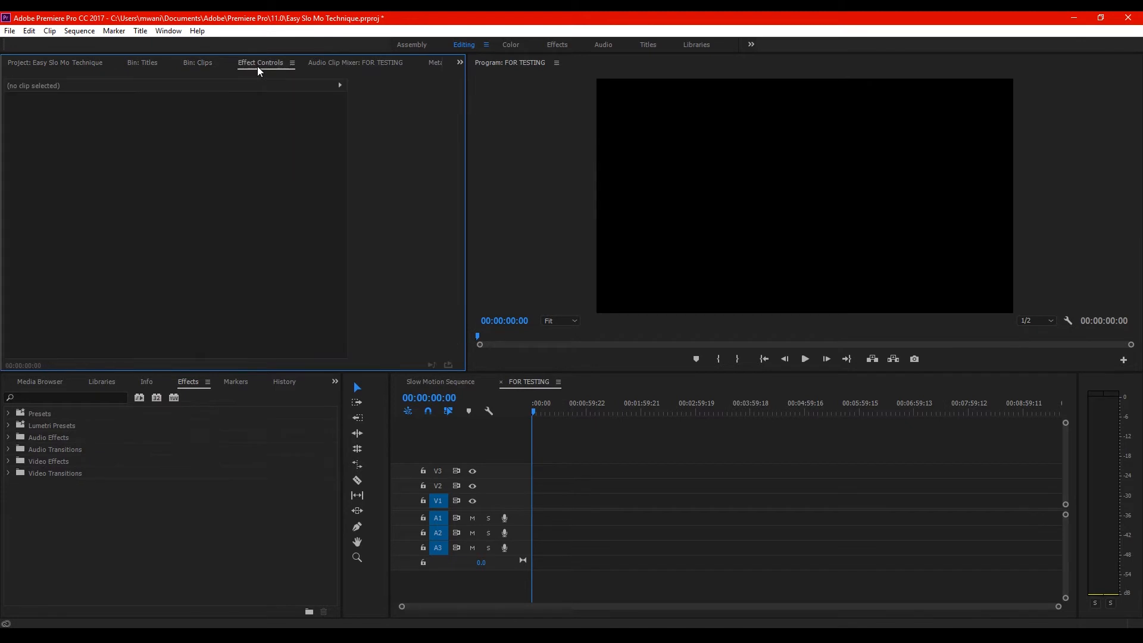
pyautogui.click(209, 62)
pyautogui.click(66, 62)
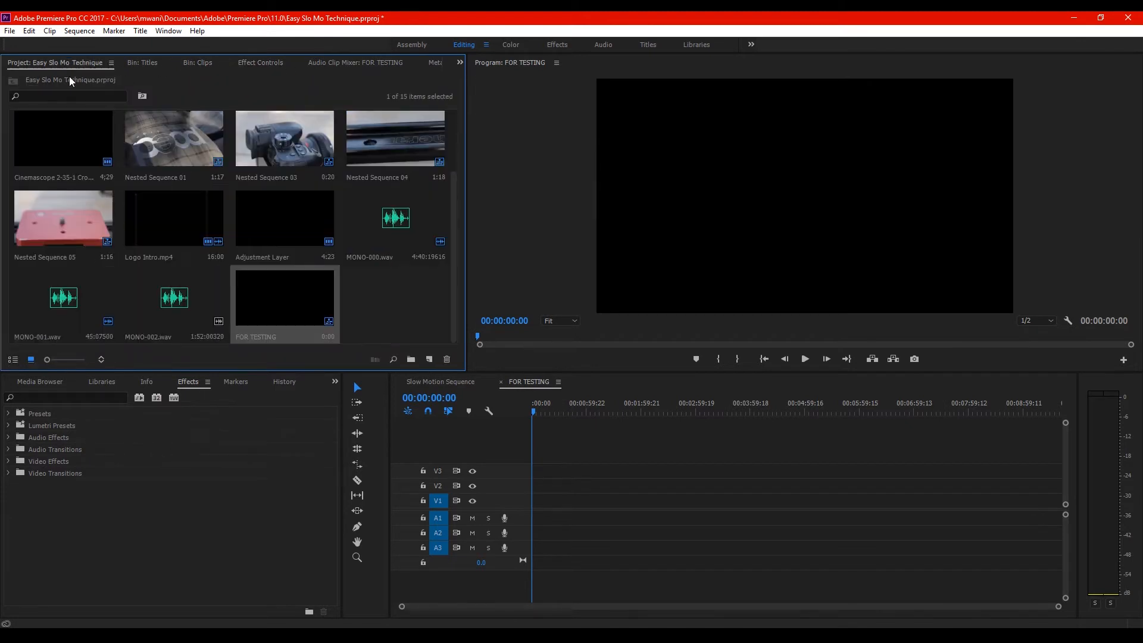
# Import the "Light-foot - Garden [Chill Trap]" music file from the Essentials\CC Music folder into the project's Music bin
pyautogui.scroll(2, 230, 226)
pyautogui.doubleClick(175, 167)
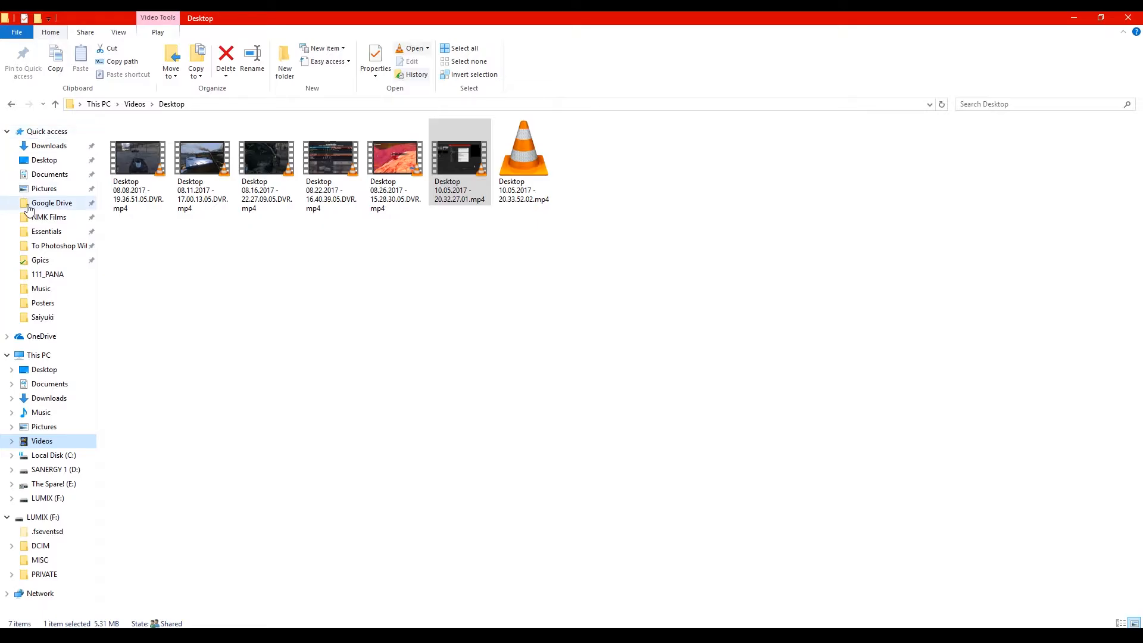
pyautogui.click(57, 232)
pyautogui.doubleClick(143, 177)
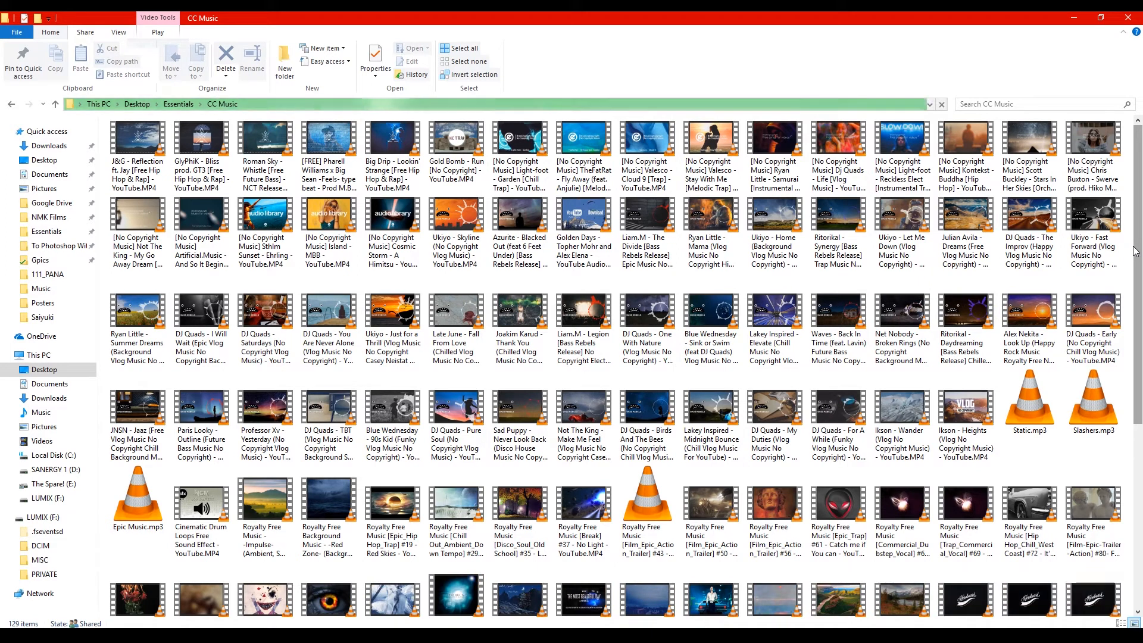
pyautogui.click(532, 173)
pyautogui.moveTo(668, 525); pyautogui.dragTo(258, 257)
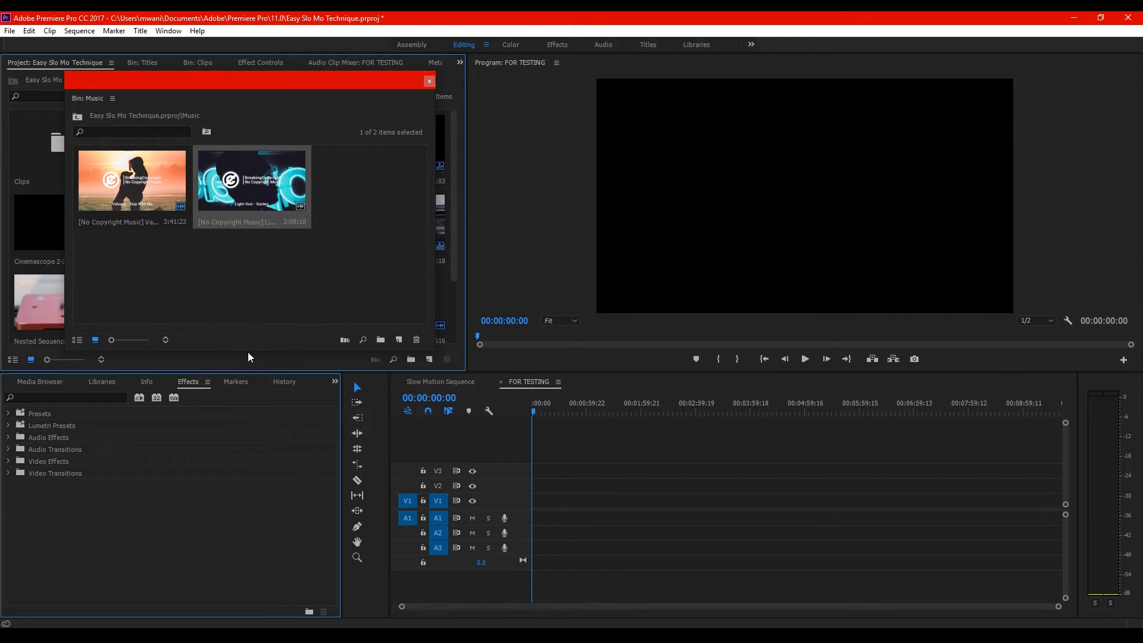
# Place the Light-foot - Garden file at the start of V1 and A1, keeping the existing sequence settings
pyautogui.moveTo(252, 191); pyautogui.dragTo(533, 515)
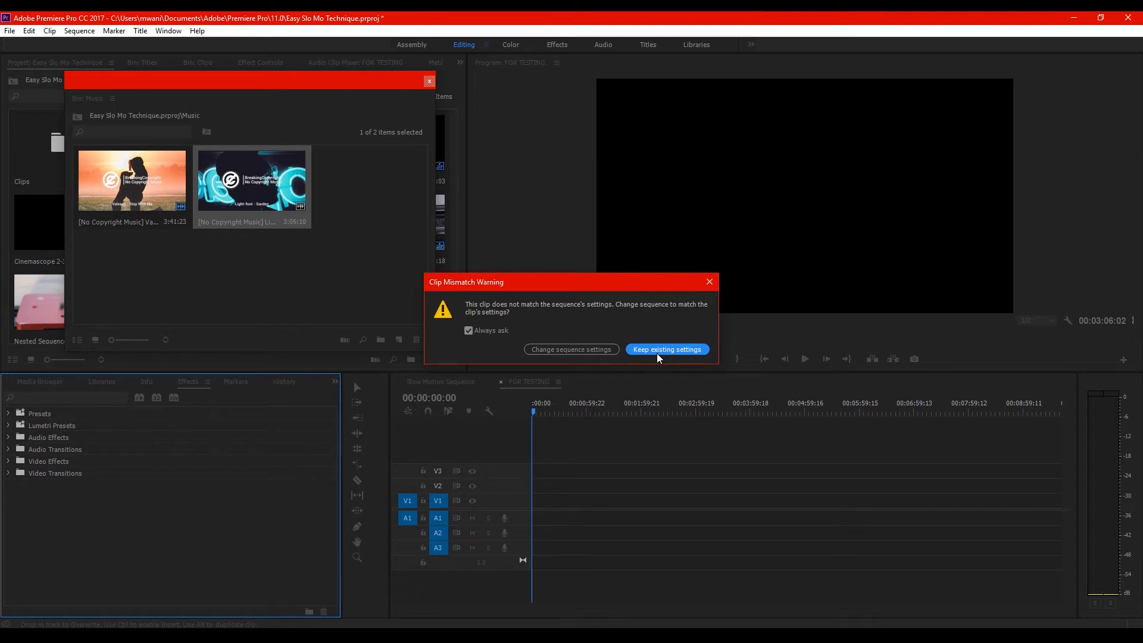
pyautogui.click(672, 349)
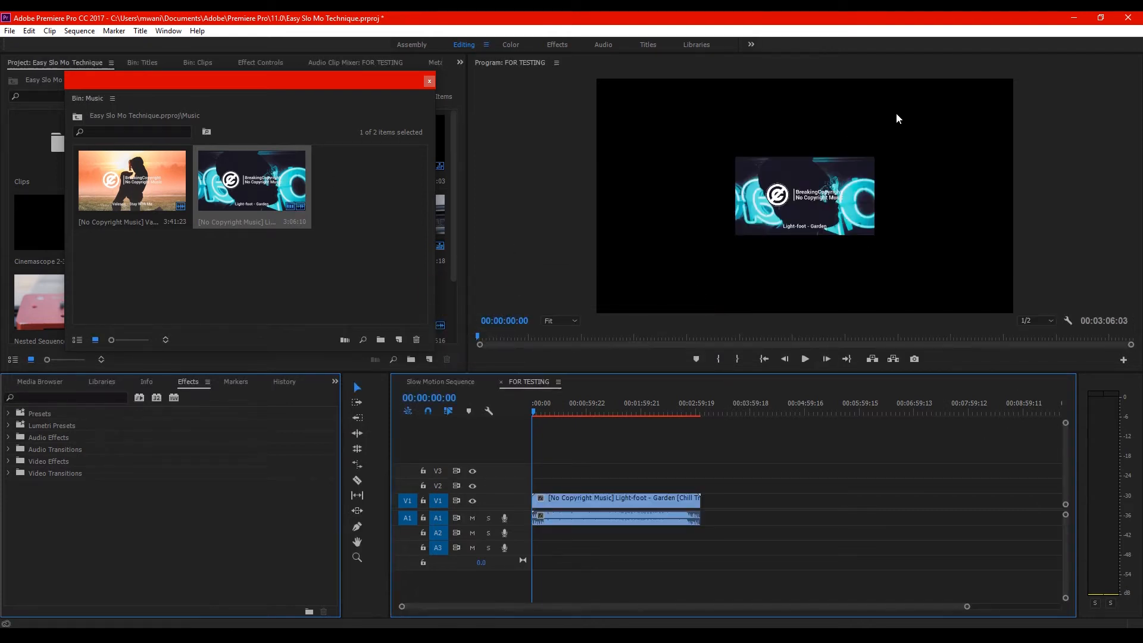
# Play back the opening of the Light-foot - Garden track from the start of the sequence
pyautogui.click(805, 358)
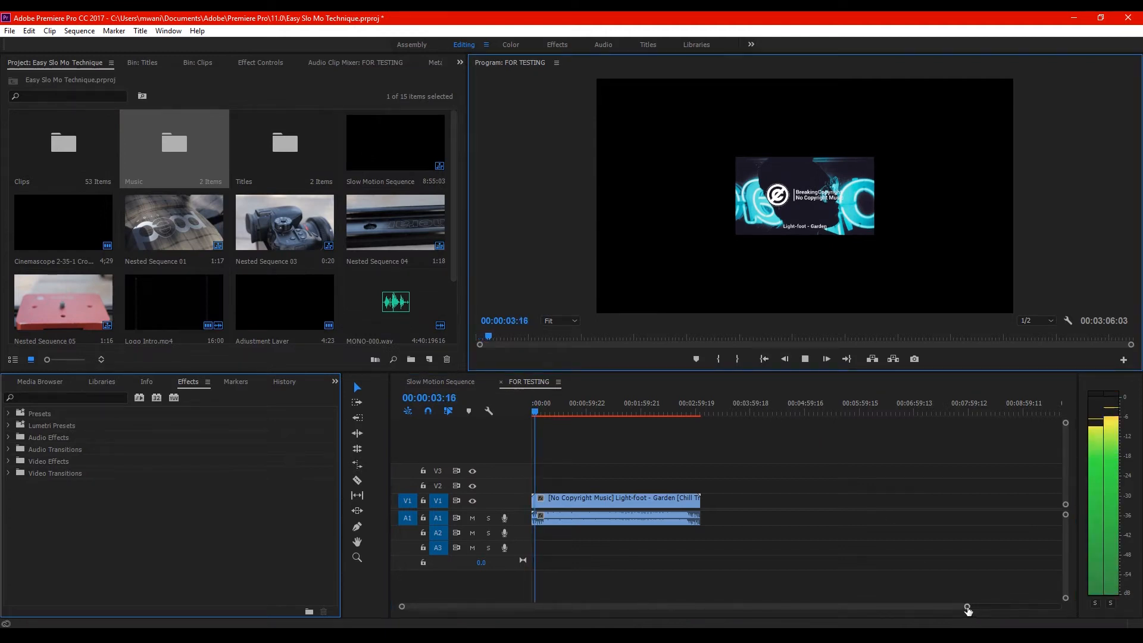
pyautogui.click(805, 360)
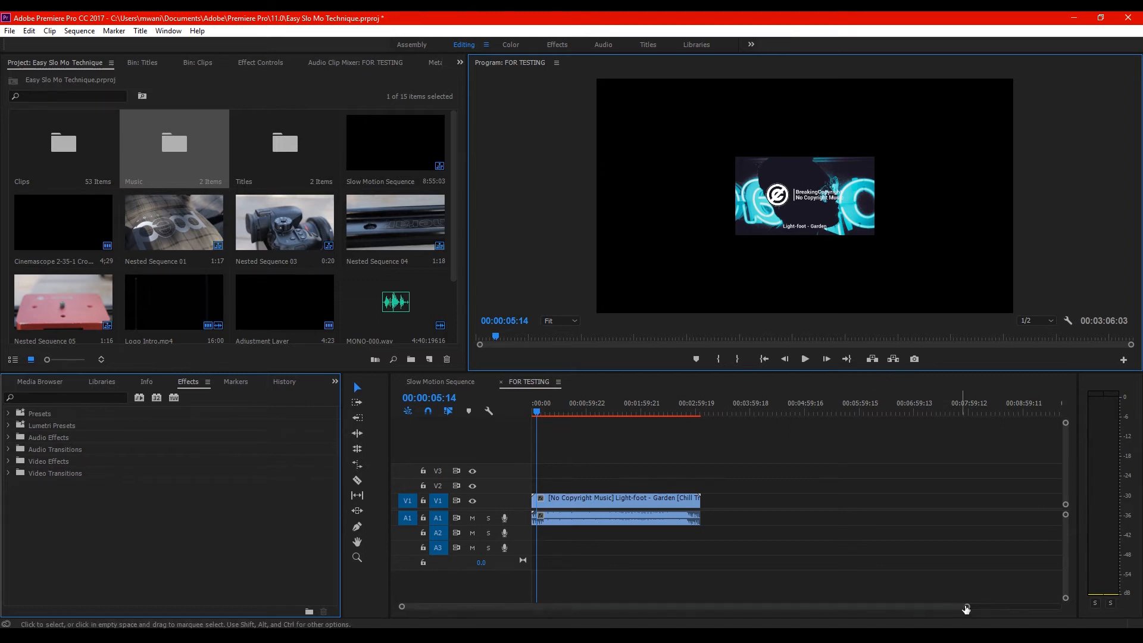
pyautogui.moveTo(965, 606); pyautogui.dragTo(898, 616)
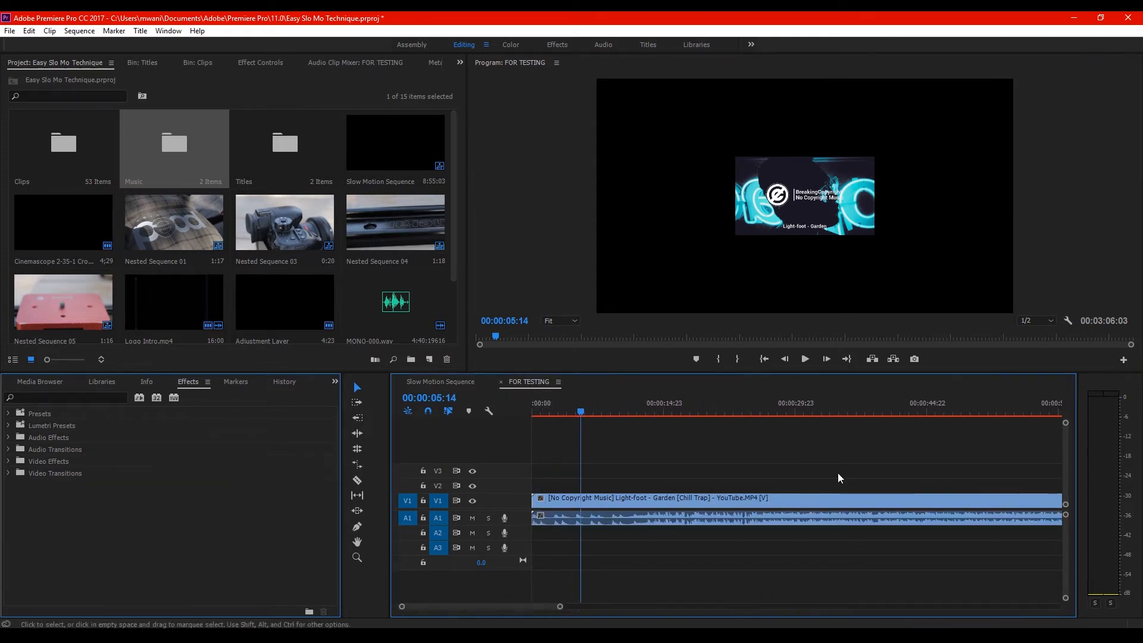
pyautogui.click(805, 360)
pyautogui.click(771, 361)
pyautogui.click(805, 359)
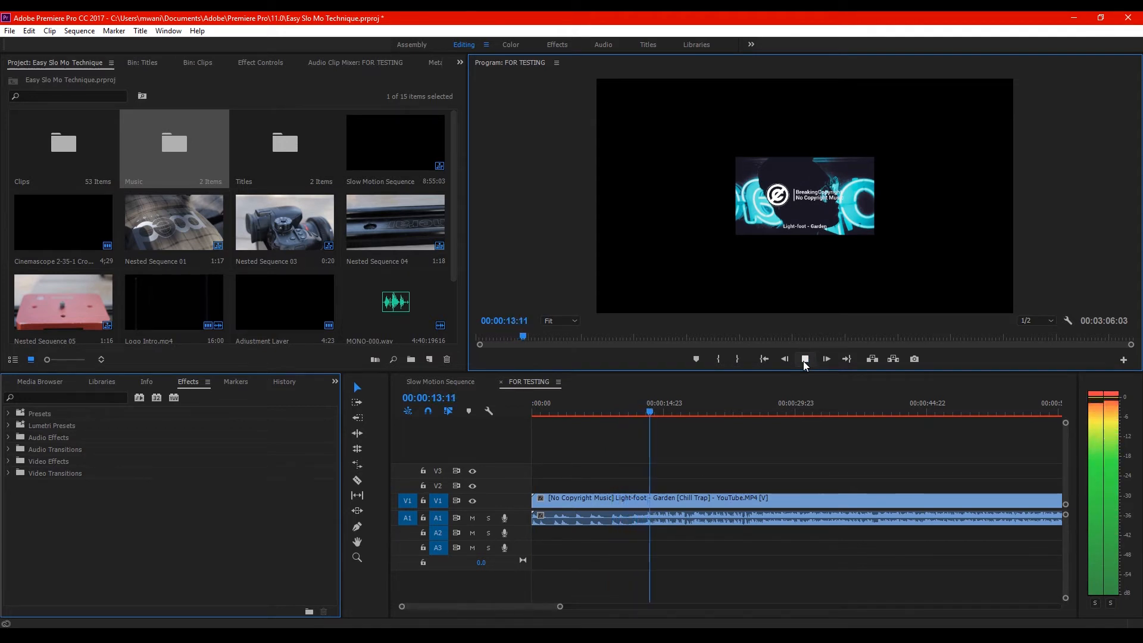
pyautogui.click(803, 360)
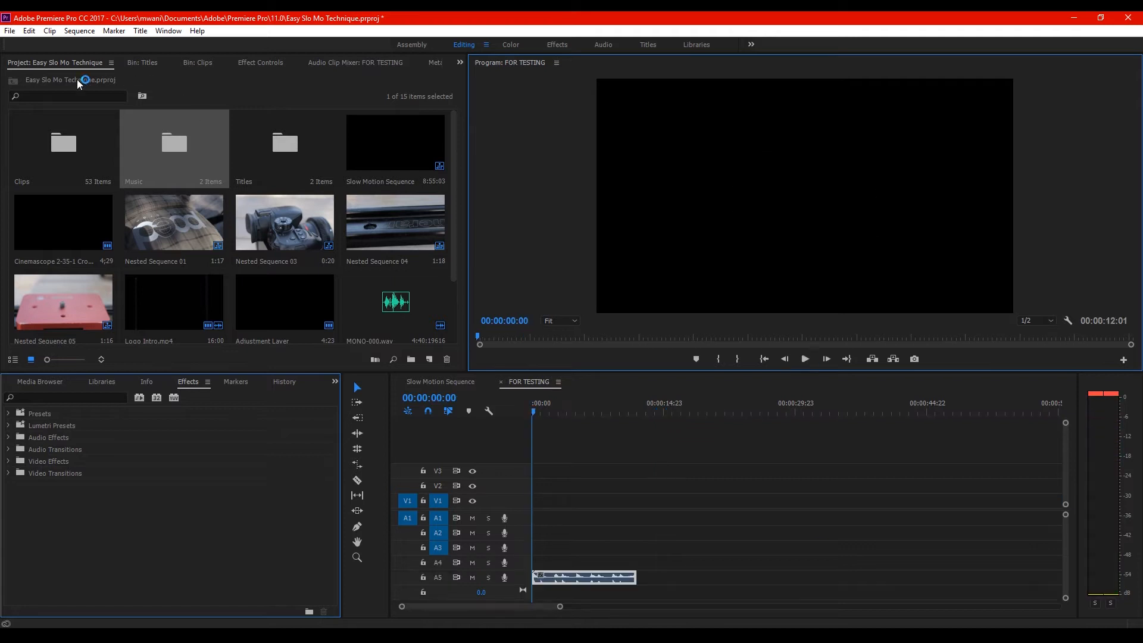
# Place MVI_4202.MOV from the Clips bin at the start of tracks V1 and A1
pyautogui.click(205, 62)
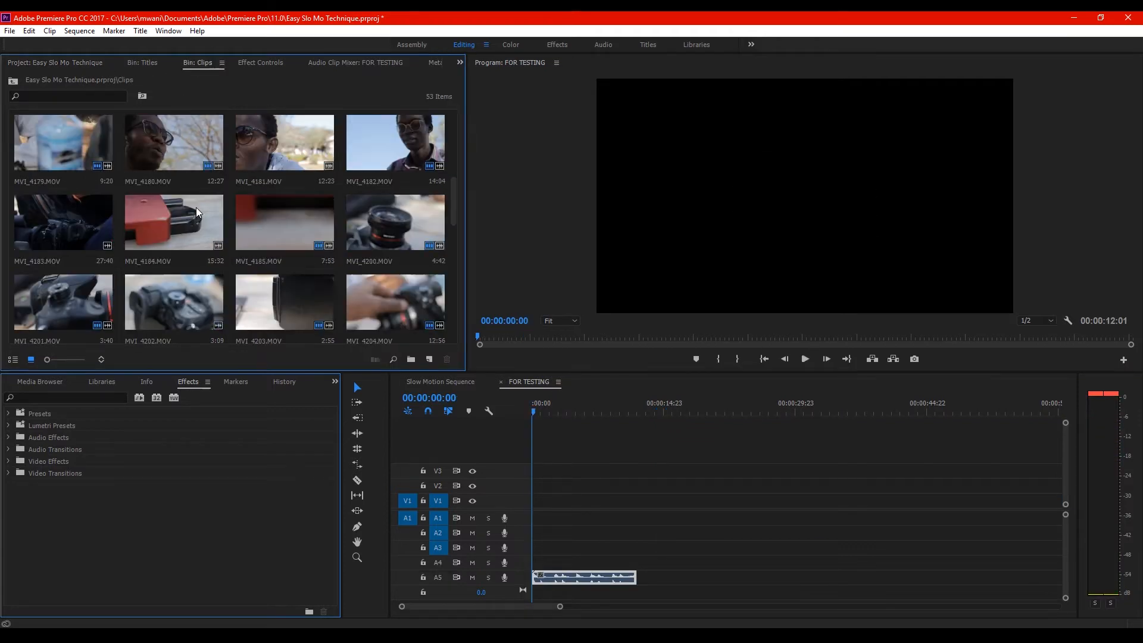
pyautogui.scroll(-1, 201, 229)
pyautogui.moveTo(201, 232); pyautogui.dragTo(539, 506)
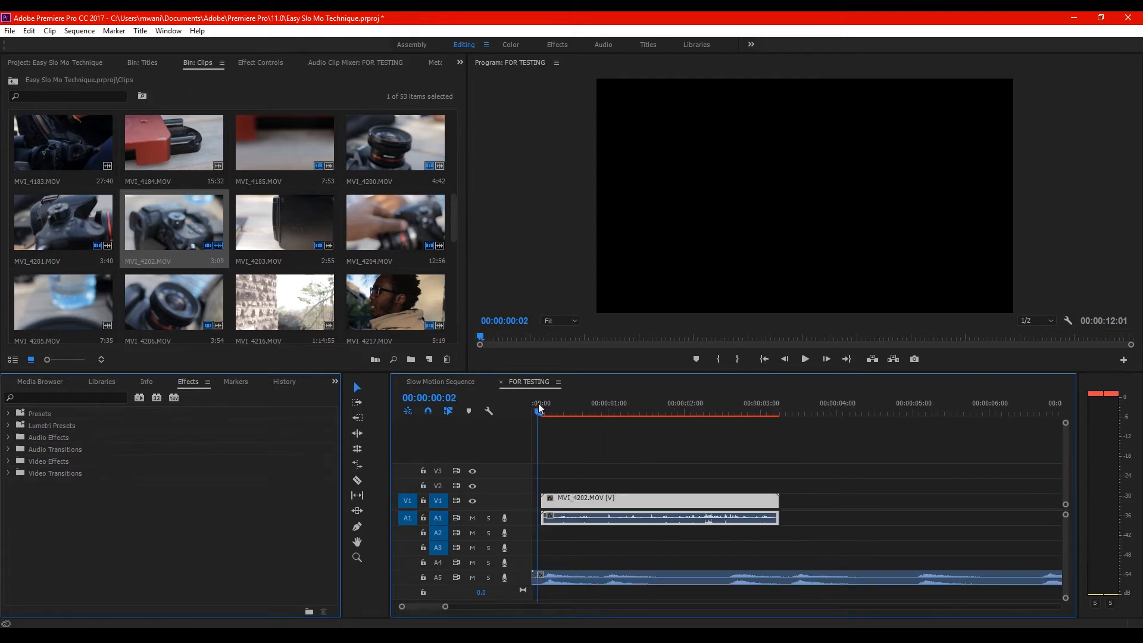
# Play and scrub through the MVI_4202.MOV clip at normal speed together with the music
pyautogui.moveTo(538, 403); pyautogui.dragTo(517, 413)
pyautogui.click(806, 358)
pyautogui.click(806, 359)
pyautogui.moveTo(541, 406); pyautogui.dragTo(574, 417)
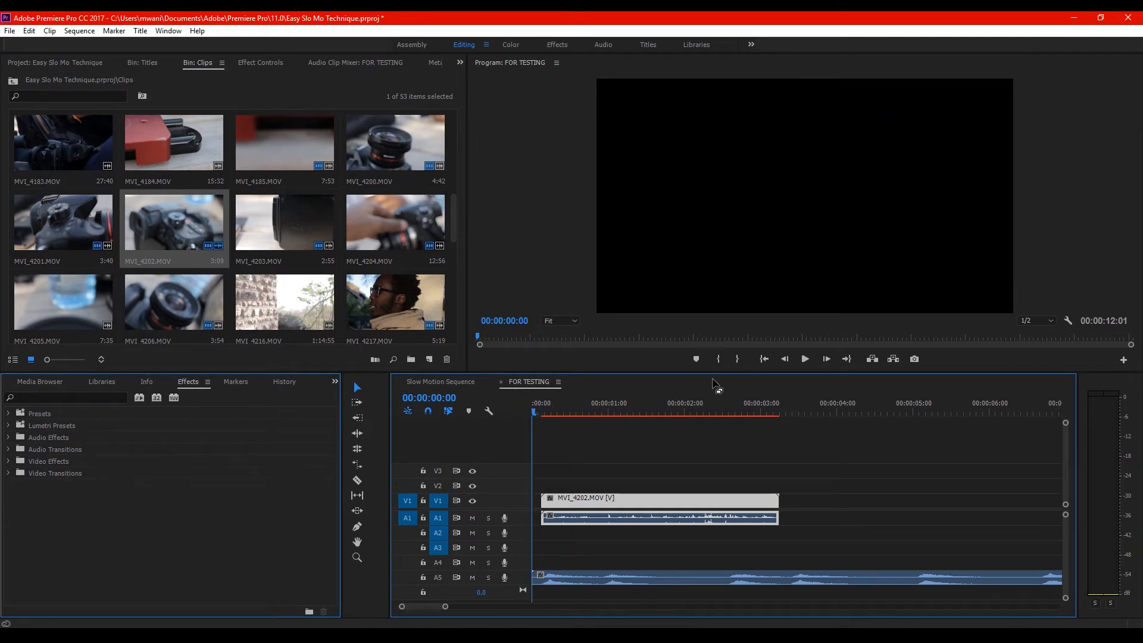
pyautogui.click(805, 359)
pyautogui.click(535, 409)
# Unlink the MVI_4202.MOV clip's audio from its video and delete the audio from A1
pyautogui.rightClick(626, 515)
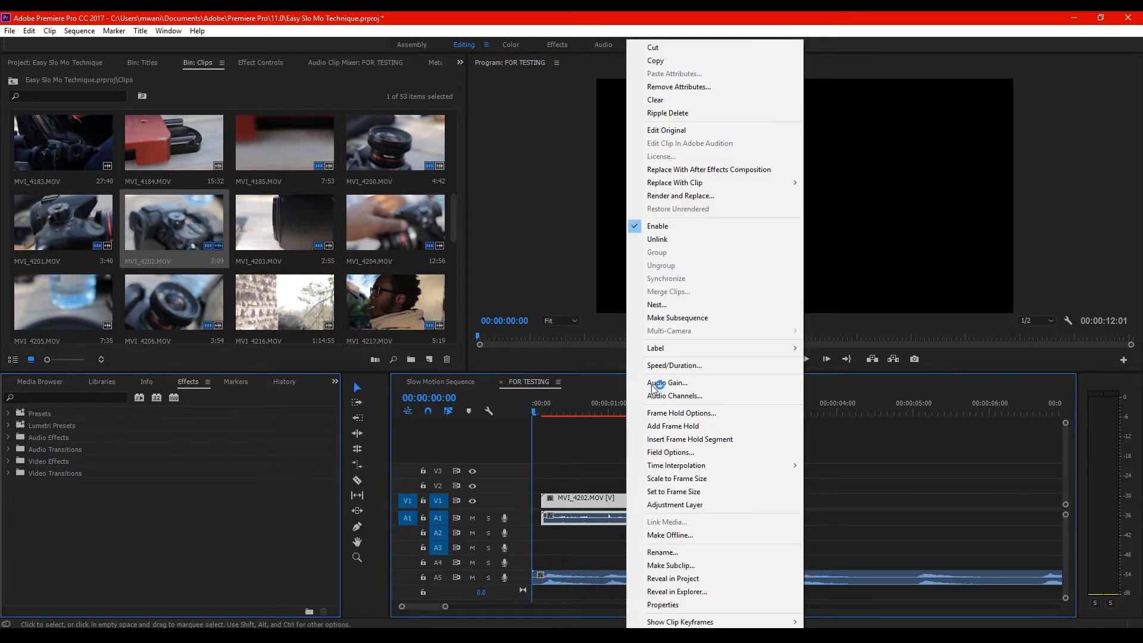
pyautogui.click(667, 239)
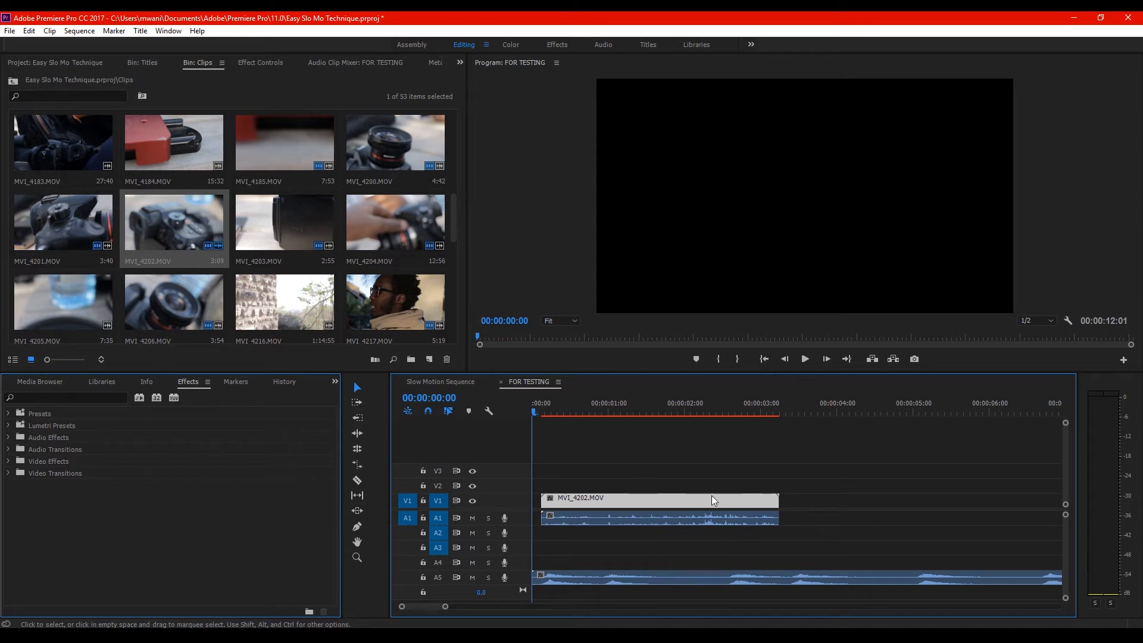
pyautogui.click(653, 522)
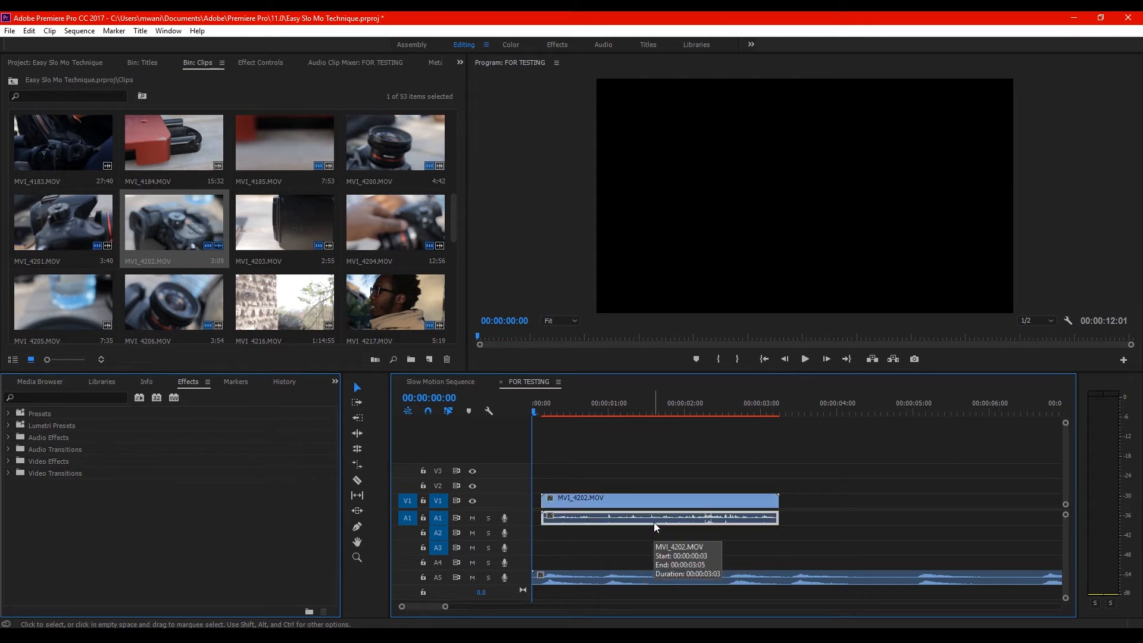
pyautogui.press('Delete')
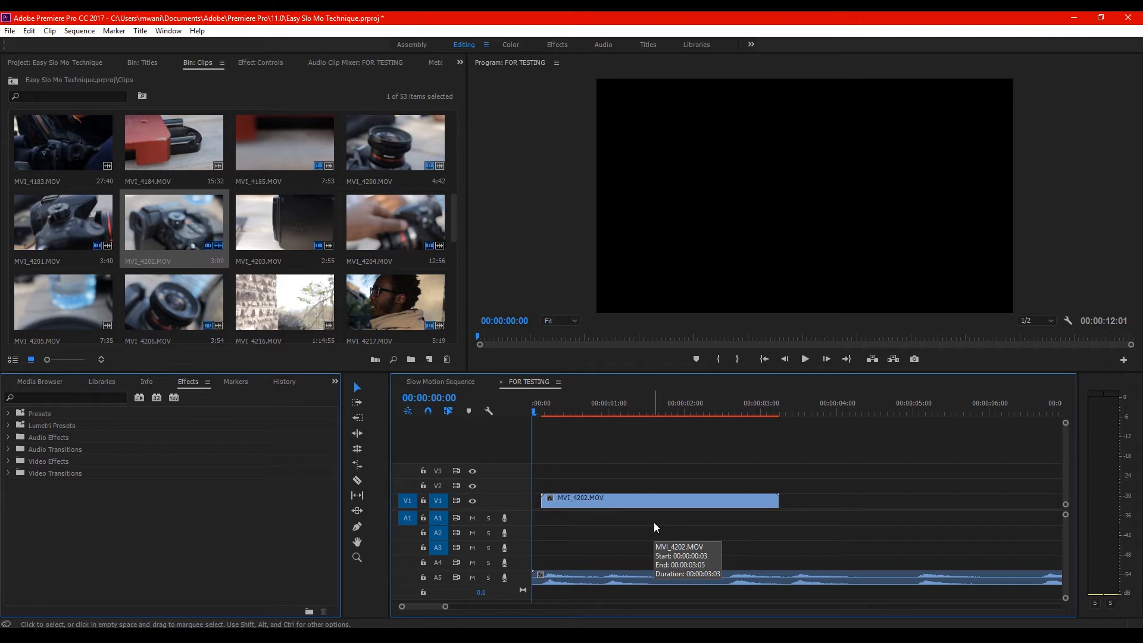
# Set the MVI_4202.MOV clip on V1 to the sequence's frame size
pyautogui.rightClick(639, 502)
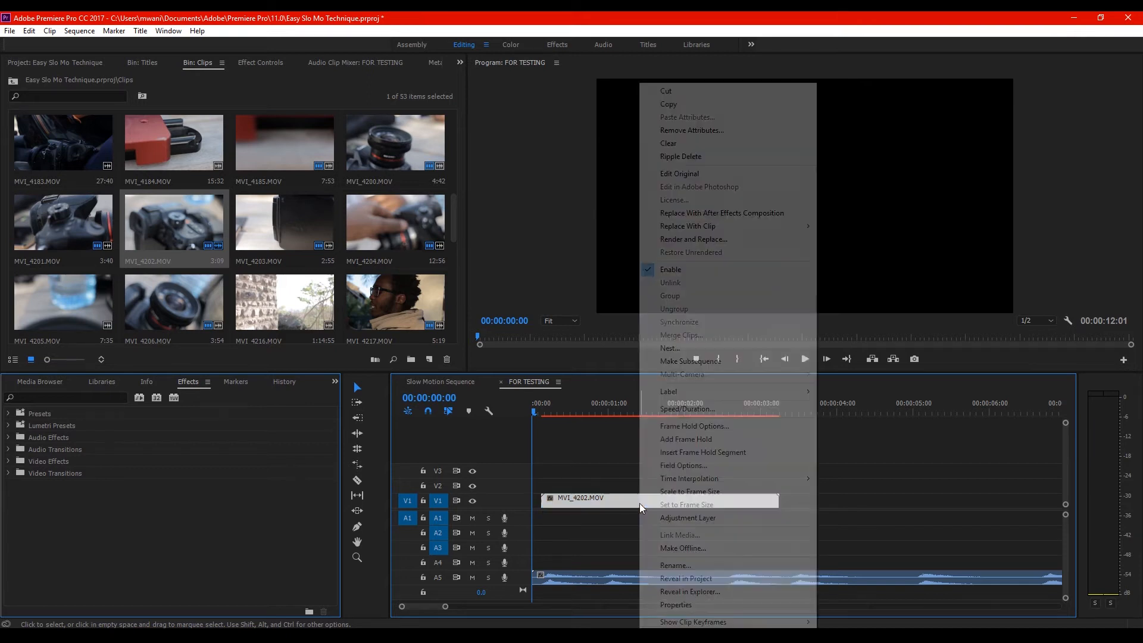
pyautogui.click(585, 407)
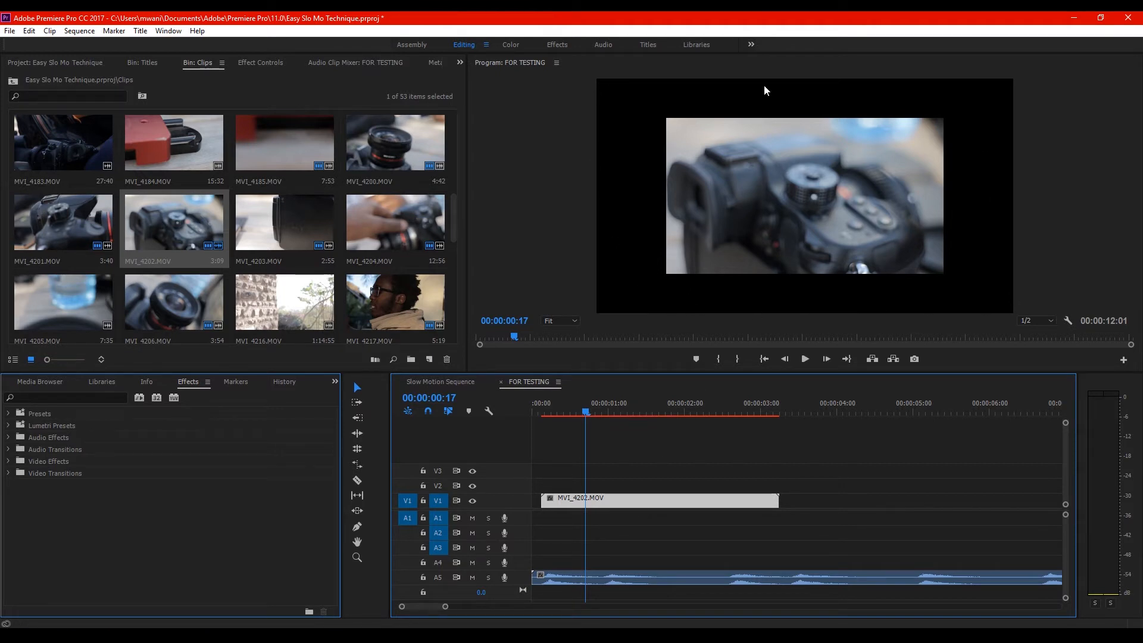
pyautogui.rightClick(613, 505)
pyautogui.click(630, 503)
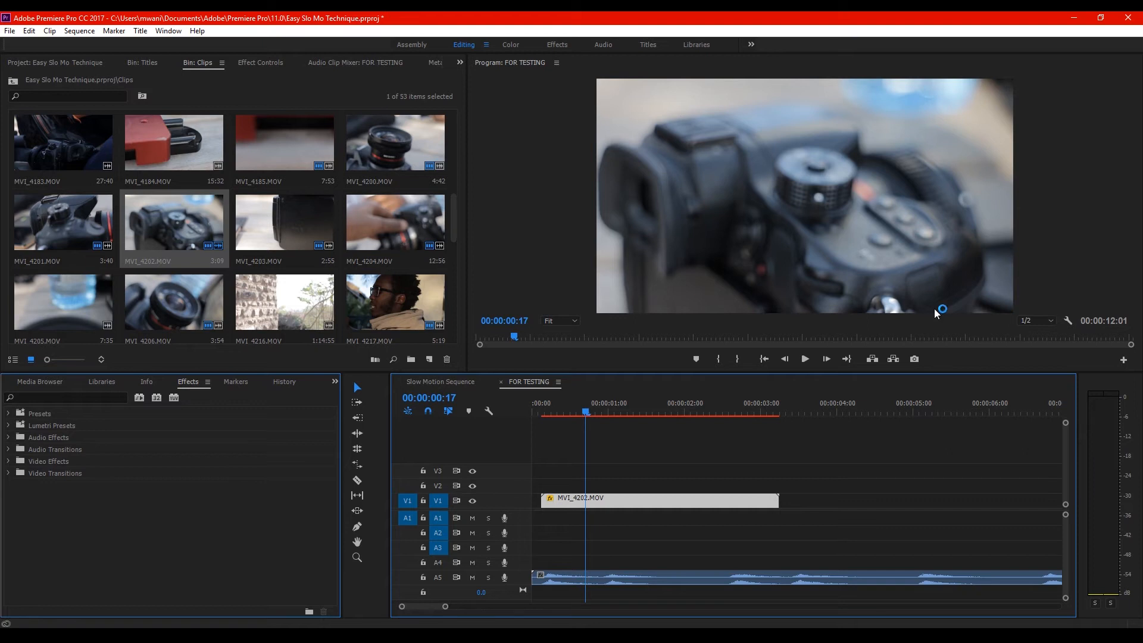
# Slow the MVI_4202.MOV clip down to 40% speed
pyautogui.rightClick(623, 499)
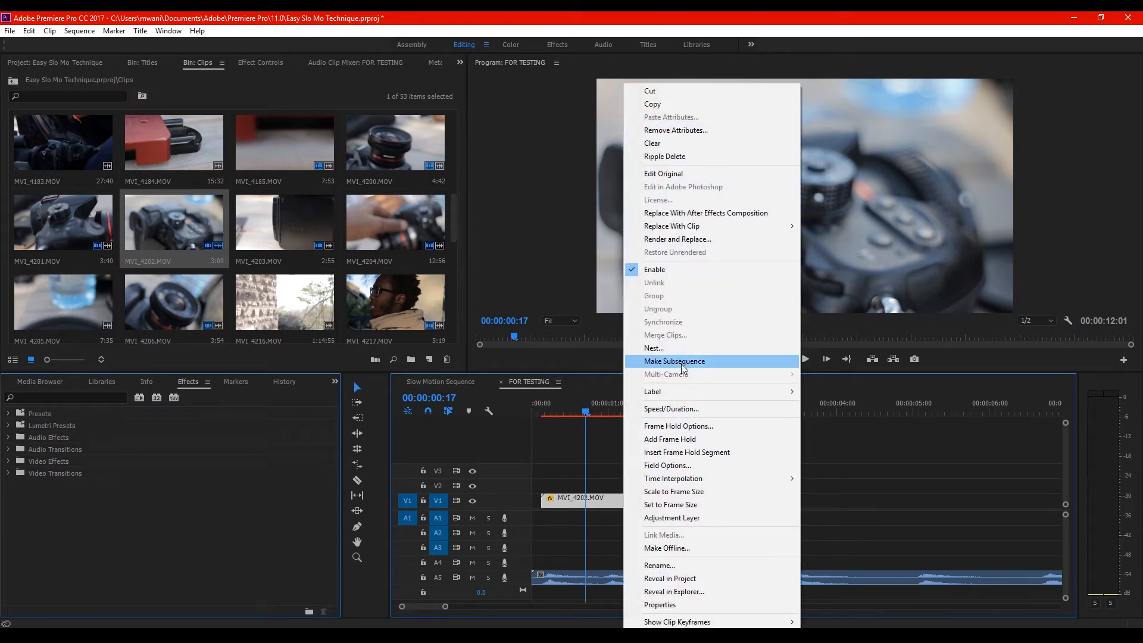
pyautogui.click(672, 407)
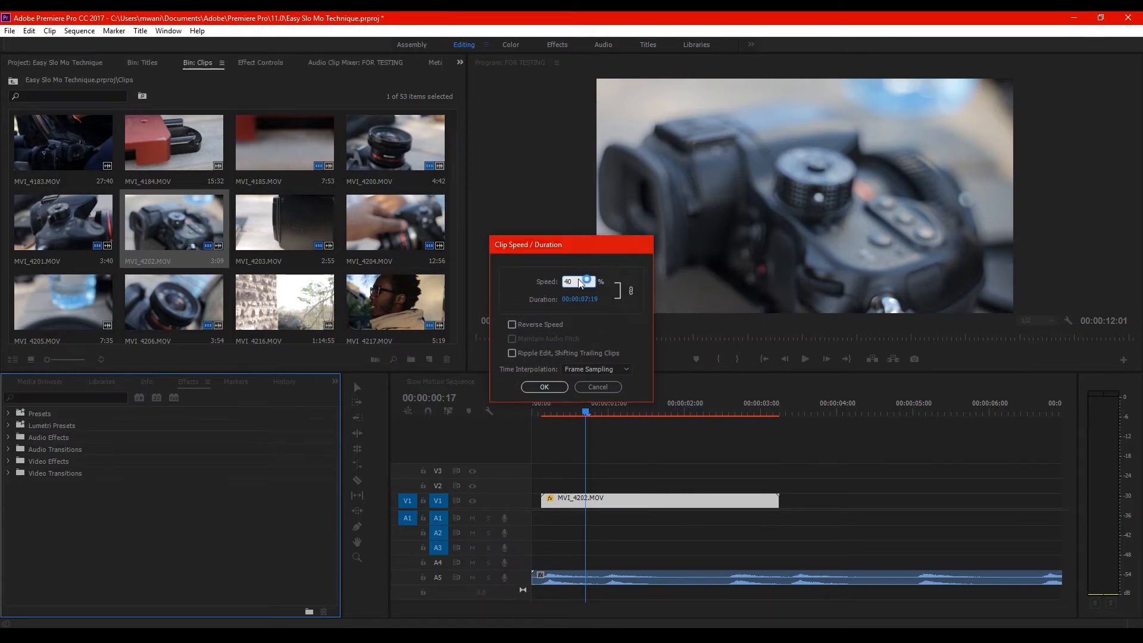
pyautogui.press('Return')
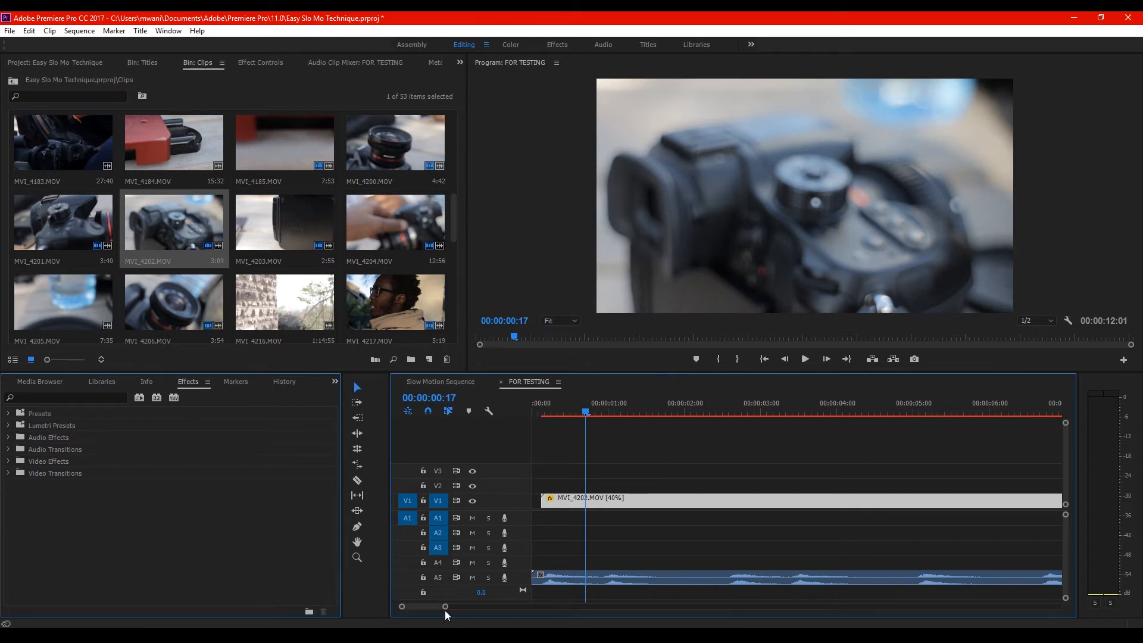
pyautogui.moveTo(446, 606); pyautogui.dragTo(489, 606)
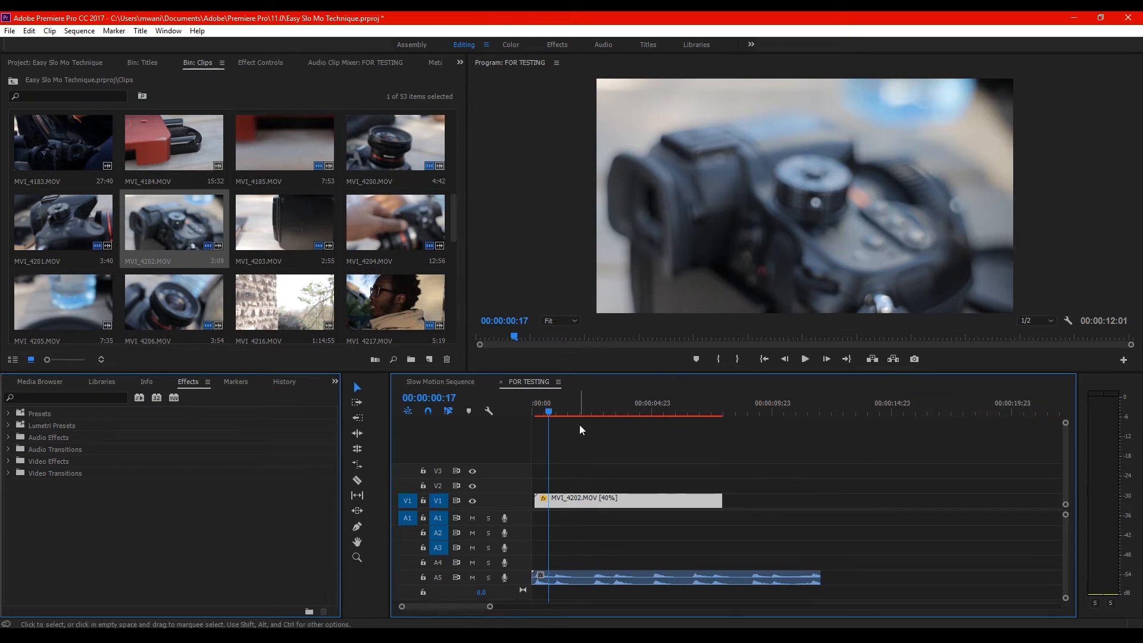
# Scrub the slowed clip, then undo and redo its 40% speed change to compare both versions
pyautogui.moveTo(564, 409); pyautogui.dragTo(597, 430)
pyautogui.hotkey('ctrl', 'z')
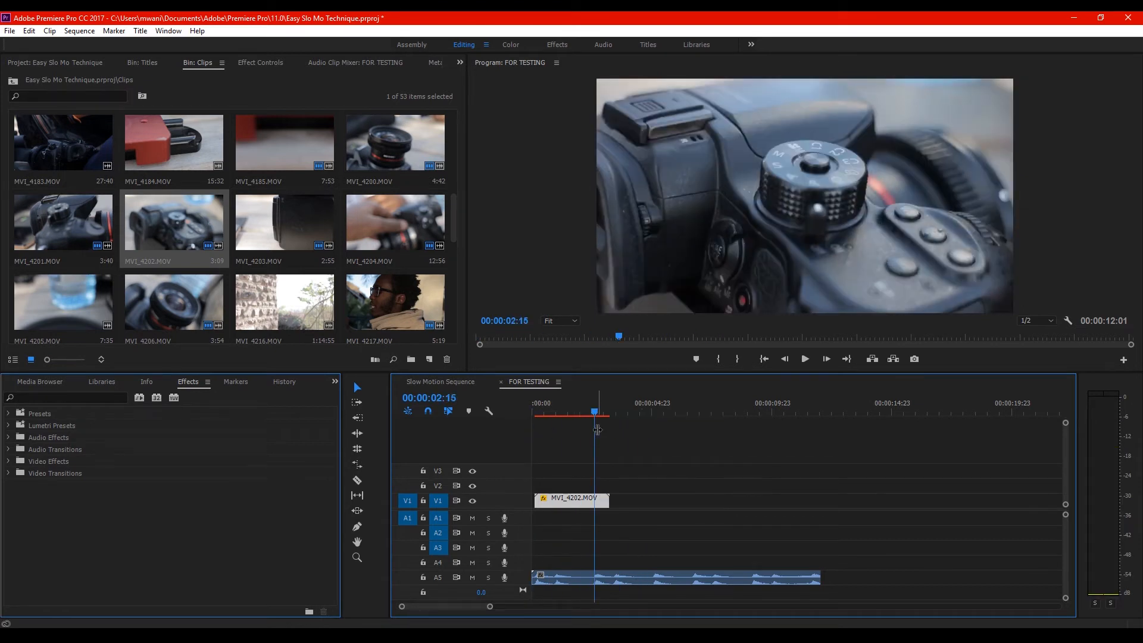
pyautogui.click(29, 31)
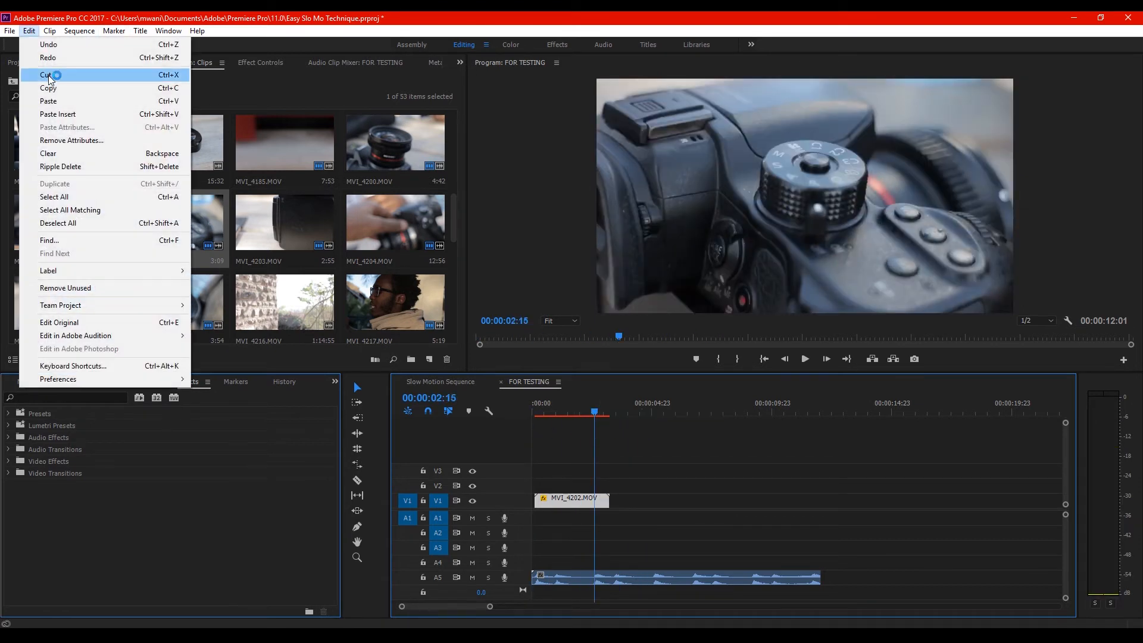
pyautogui.click(59, 53)
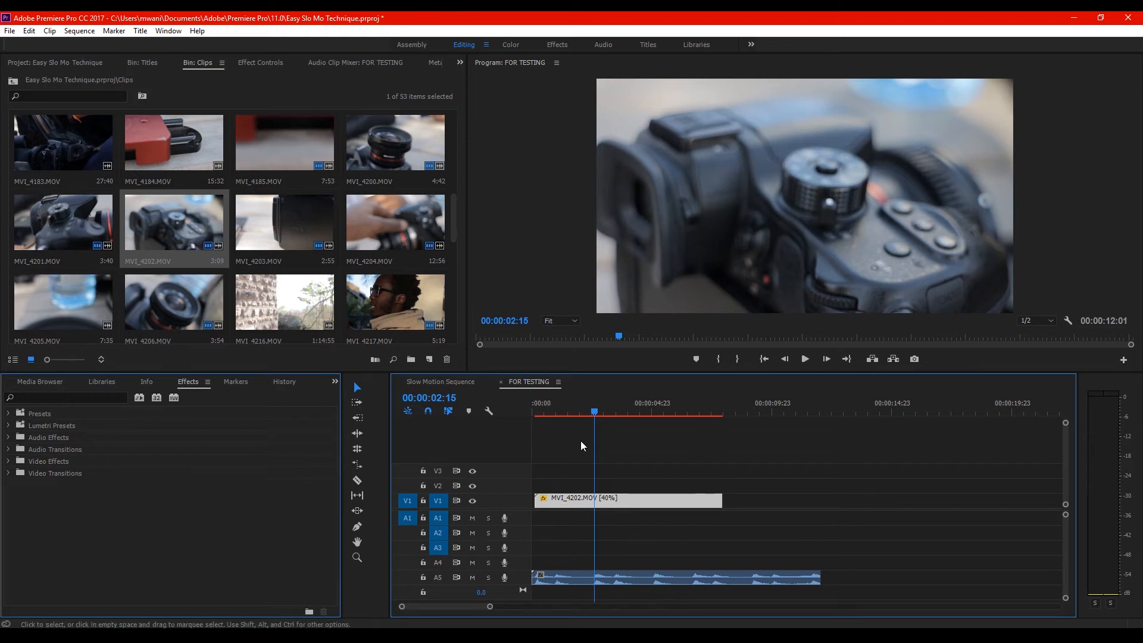
# Scrub through the slowed MVI_4202.MOV clip and play it back from the start with the music
pyautogui.moveTo(594, 415)
pyautogui.mouseDown()
pyautogui.moveTo(543, 414)
pyautogui.moveTo(637, 423)
pyautogui.moveTo(575, 424)
pyautogui.moveTo(616, 429)
pyautogui.moveTo(596, 431)
pyautogui.moveTo(593, 412)
pyautogui.moveTo(617, 413)
pyautogui.mouseUp()
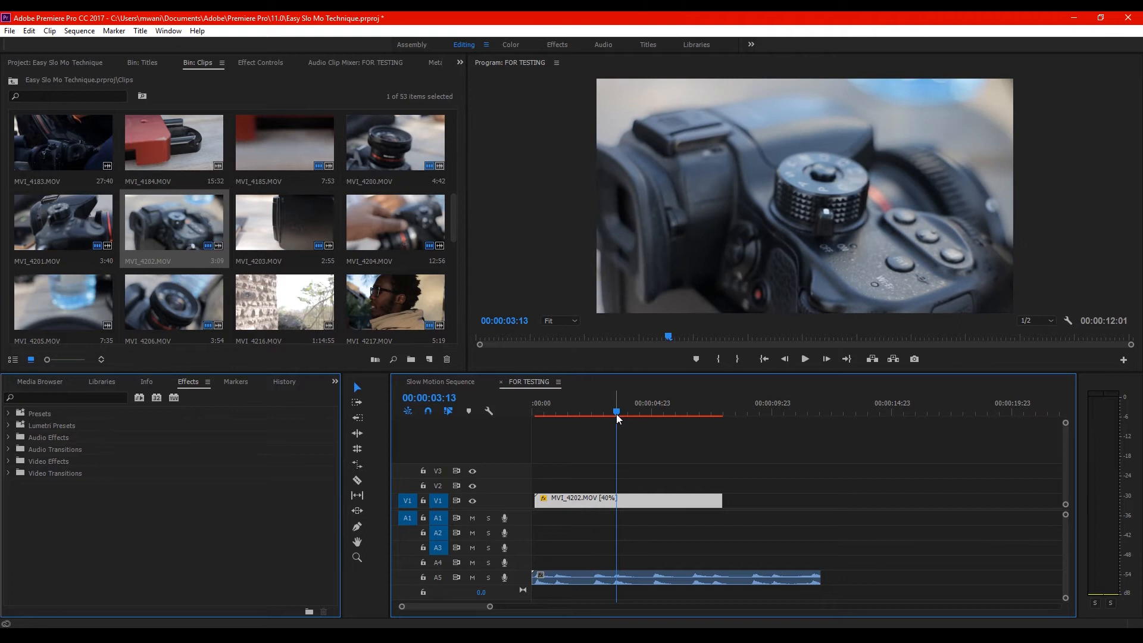
pyautogui.press('Home')
pyautogui.click(804, 359)
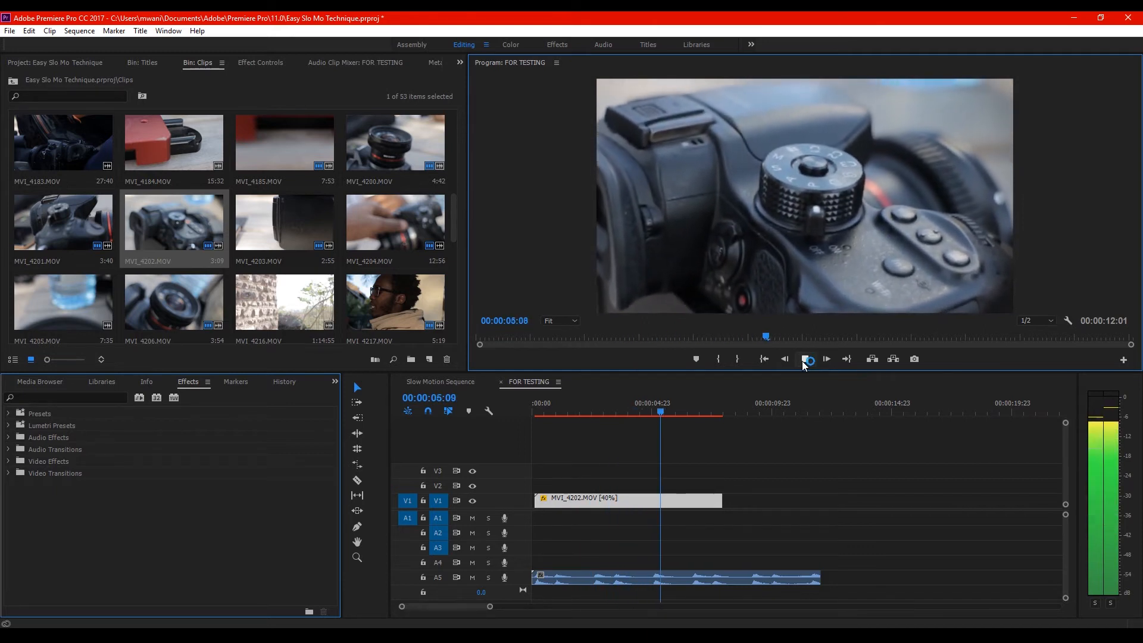
pyautogui.click(804, 359)
# Cut the MVI_4202.MOV clip at 00:00:02:11, discard the part before the cut and shift the remainder to the start of V1
pyautogui.moveTo(680, 401); pyautogui.dragTo(591, 427)
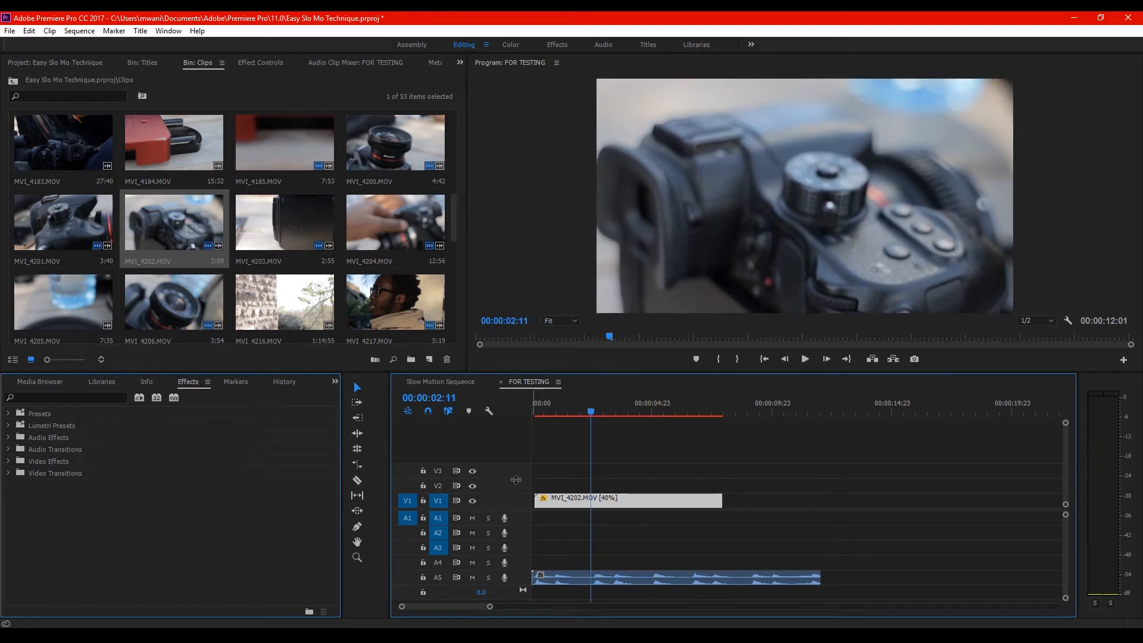
pyautogui.press('c')
pyautogui.click(591, 505)
pyautogui.press('v')
pyautogui.moveTo(630, 507); pyautogui.dragTo(573, 507)
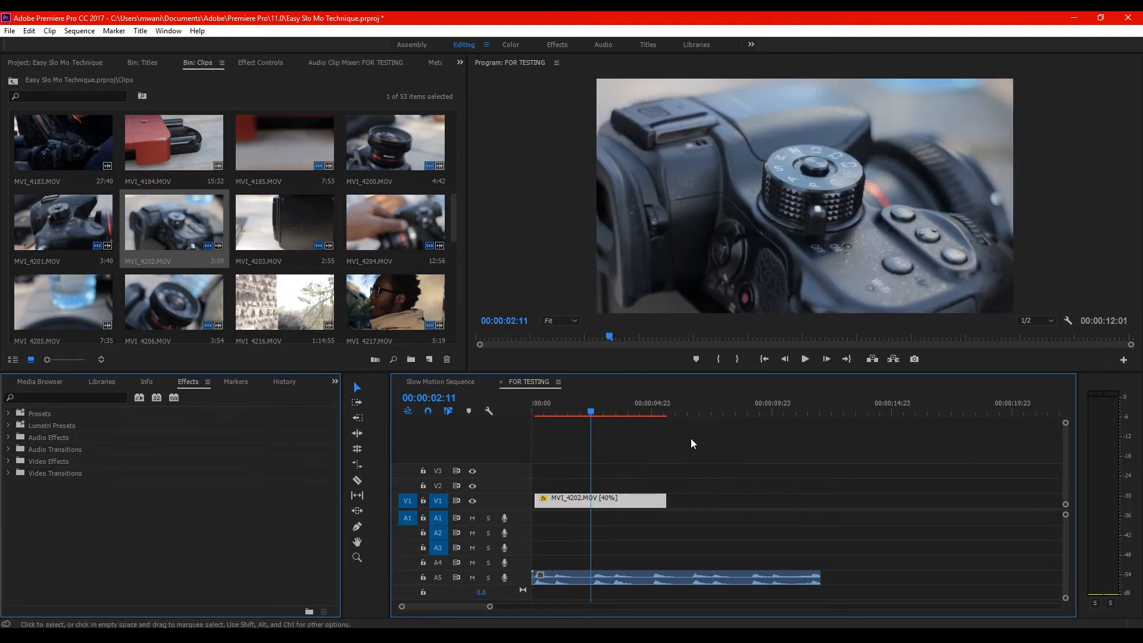
# Trim the end of the MVI_4202.MOV clip on V1 to 00:00:02:14 and play the result with the music
pyautogui.click(764, 359)
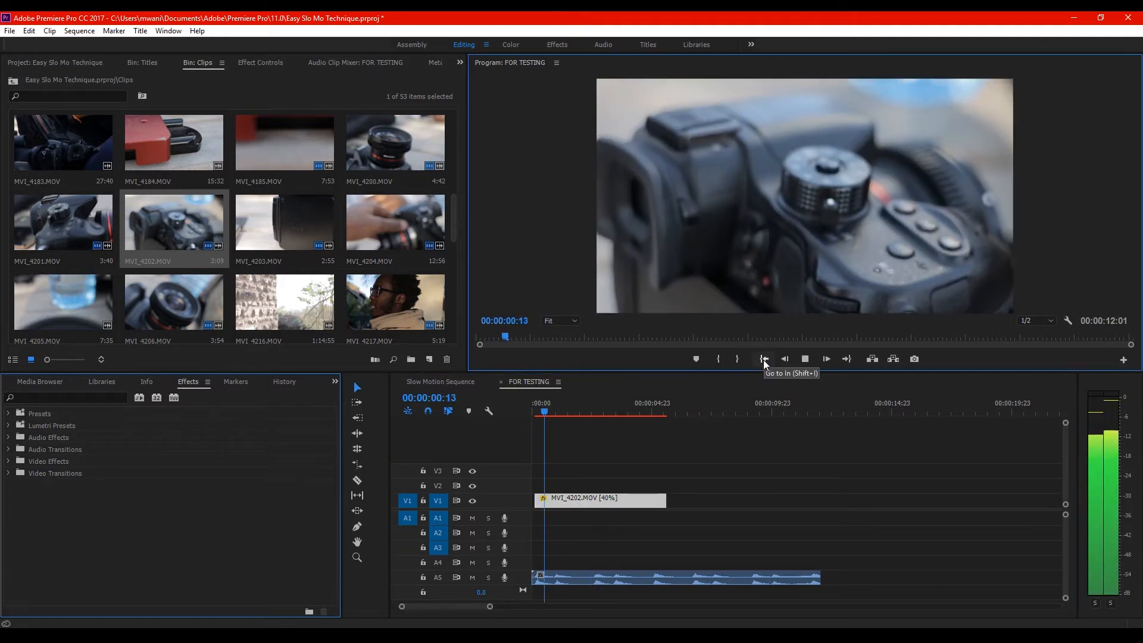
pyautogui.press('space')
pyautogui.press('space')
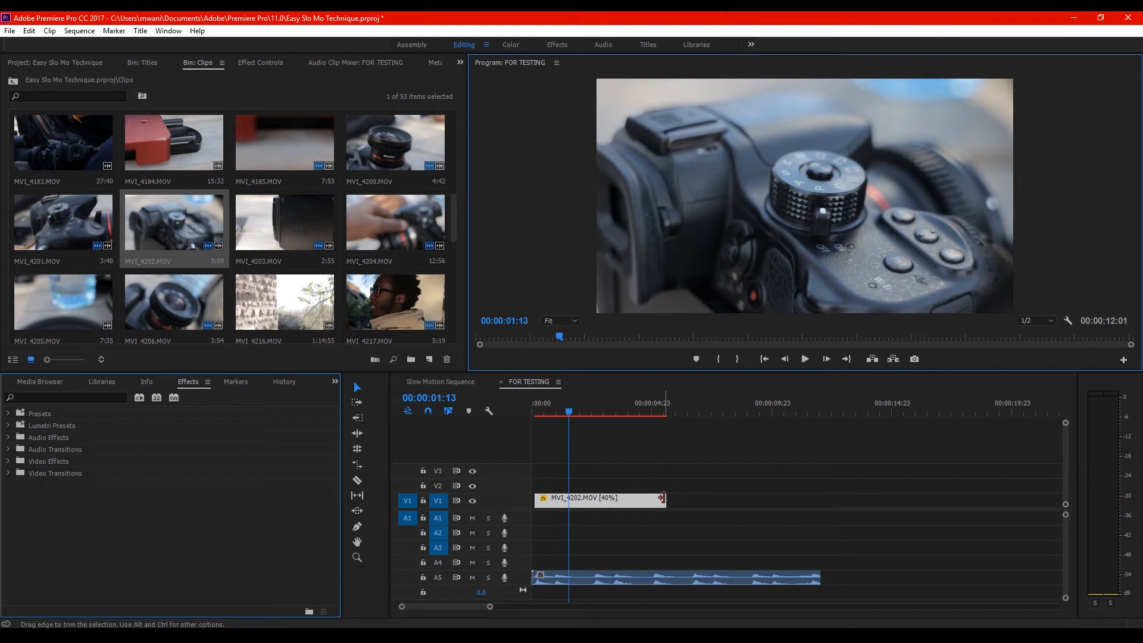
pyautogui.click(655, 499)
pyautogui.moveTo(654, 499); pyautogui.dragTo(596, 502)
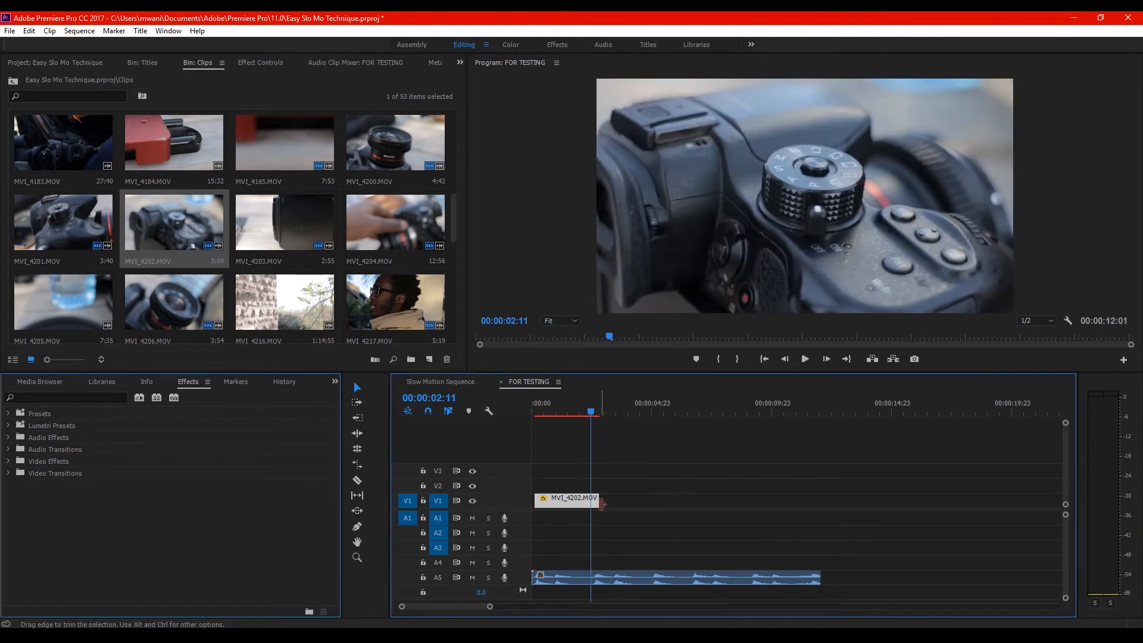
pyautogui.press('=')
pyautogui.press('=')
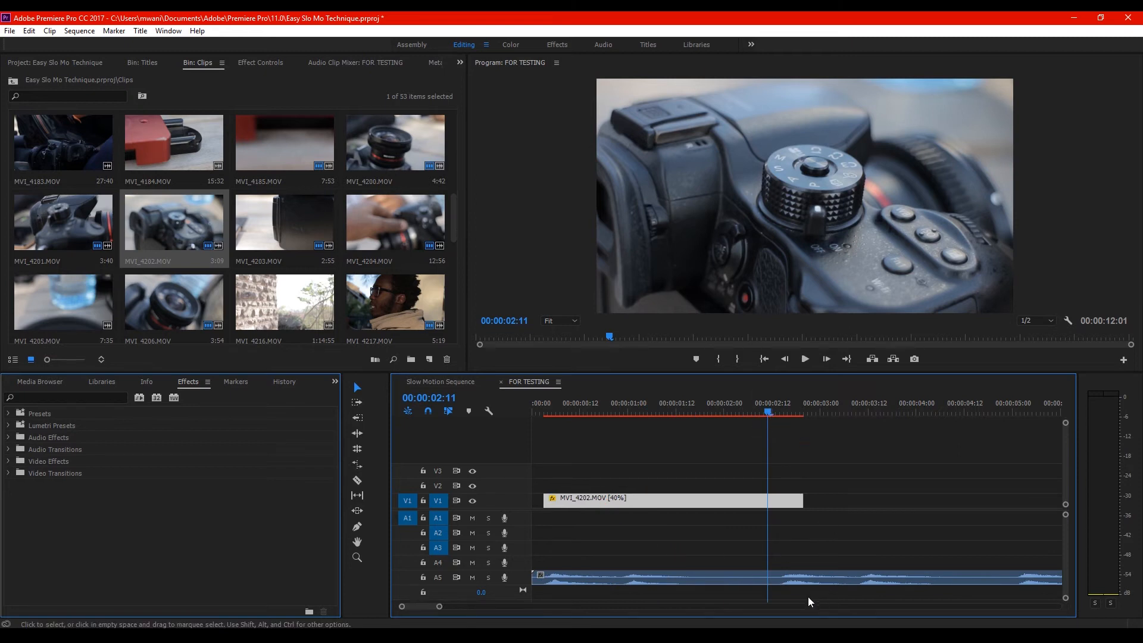
pyautogui.moveTo(770, 408); pyautogui.dragTo(781, 411)
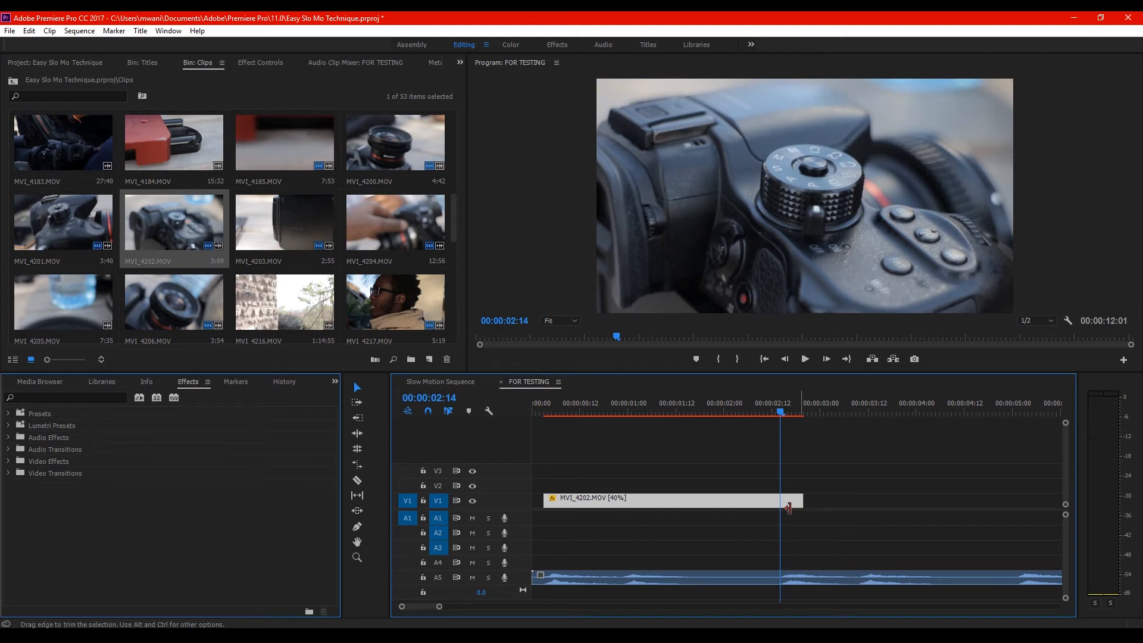
pyautogui.moveTo(799, 503); pyautogui.dragTo(774, 502)
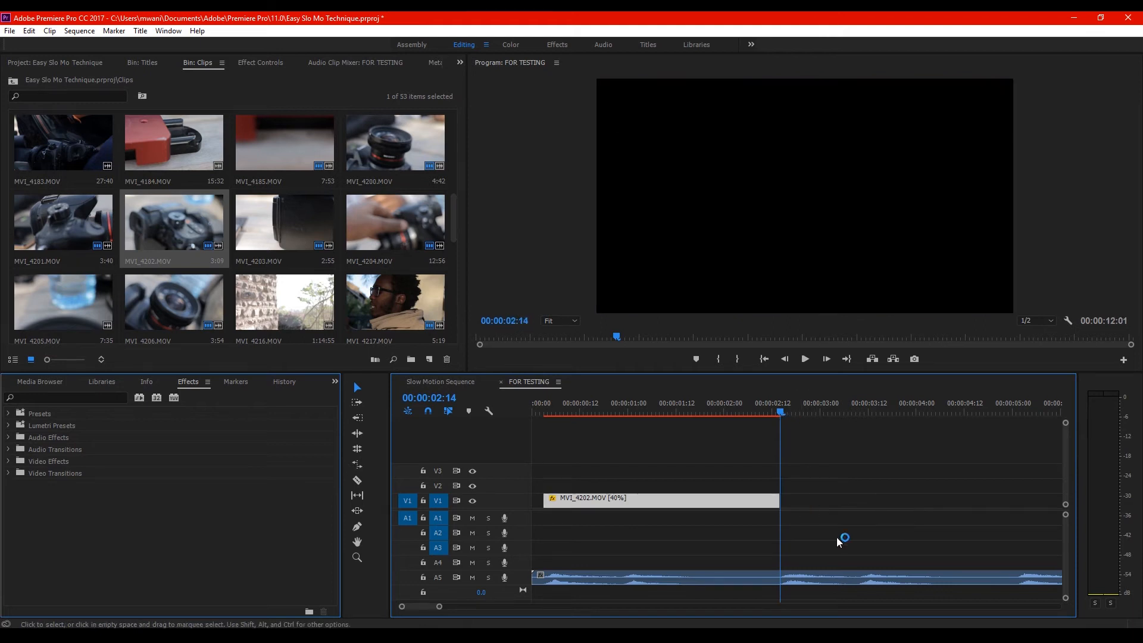
pyautogui.click(764, 358)
pyautogui.press('space')
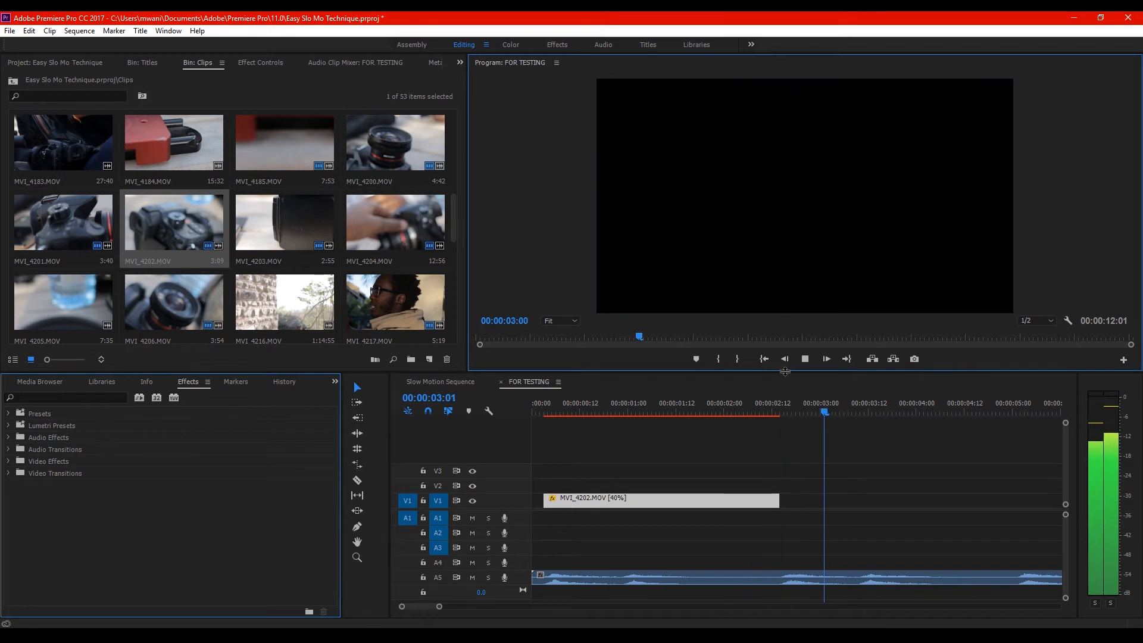
pyautogui.click(764, 407)
# Place MVI_4205.MOV directly after the MVI_4202.MOV clip on V1, unlink its audio and delete that audio from A1
pyautogui.moveTo(44, 290); pyautogui.dragTo(781, 499)
pyautogui.rightClick(827, 500)
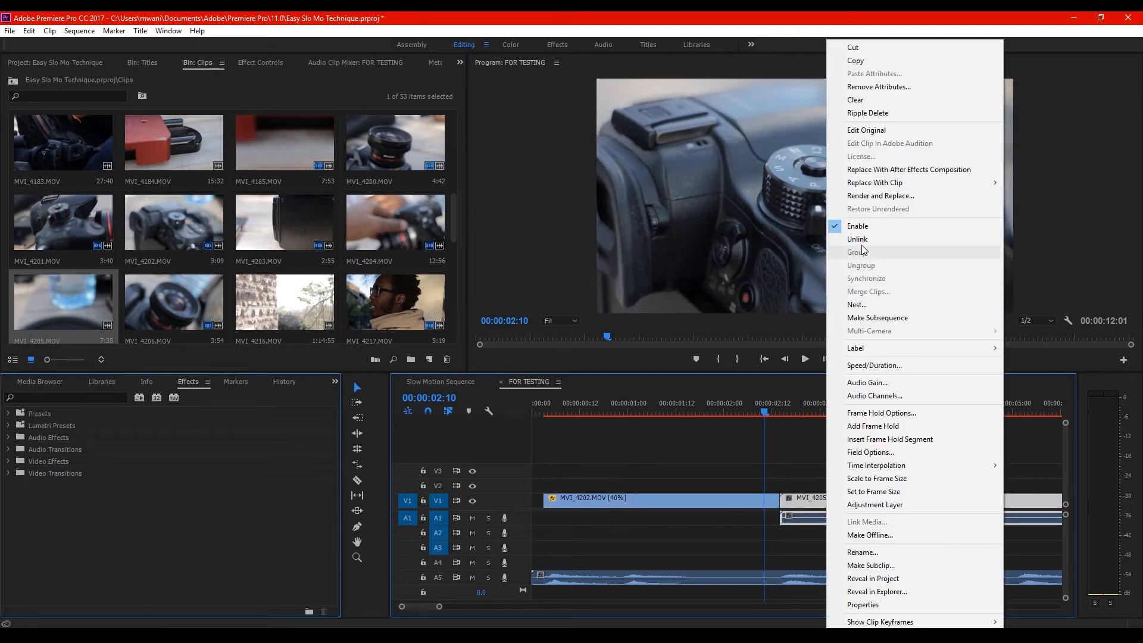
pyautogui.click(857, 239)
pyautogui.click(851, 517)
pyautogui.press('Delete')
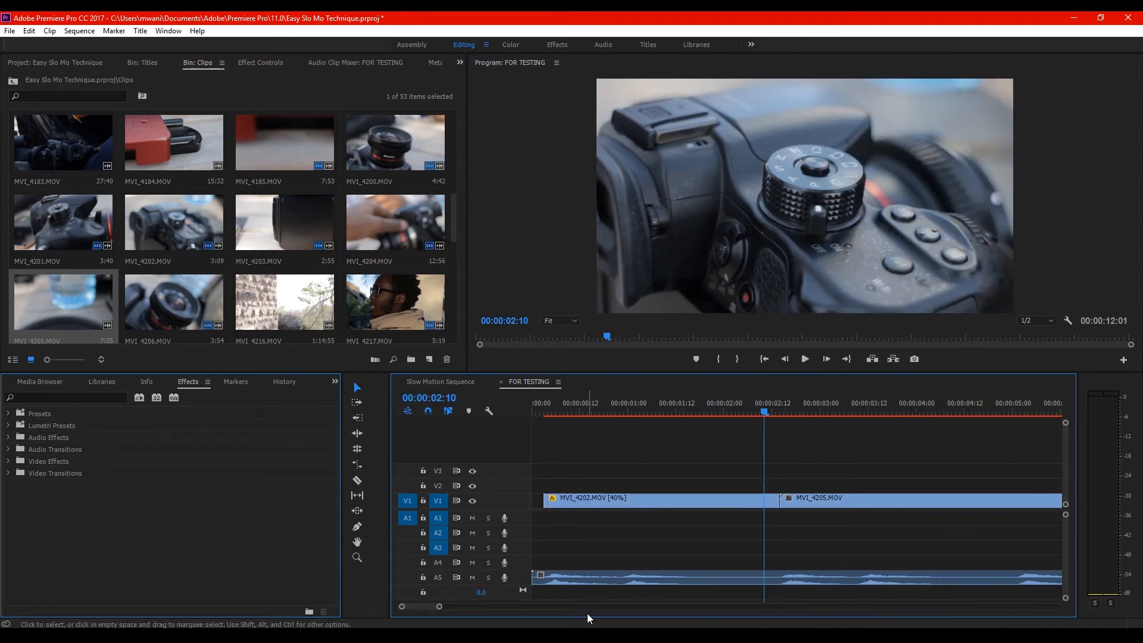
# Slow the MVI_4205.MOV clip down to 40% speed and set it to the sequence's frame size
pyautogui.moveTo(439, 607); pyautogui.dragTo(488, 607)
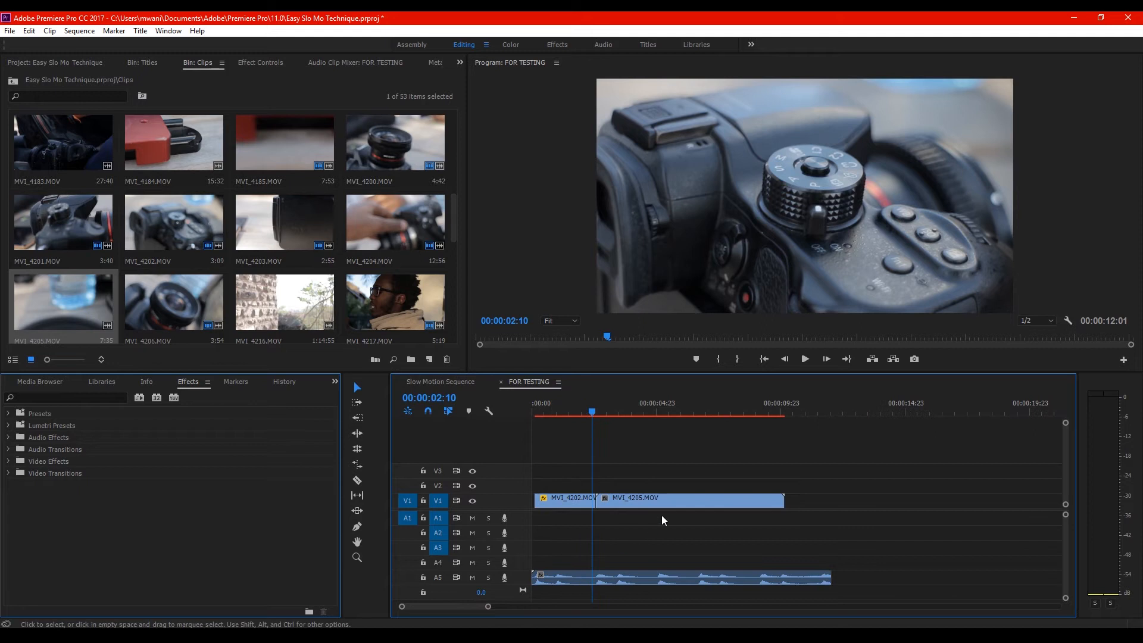
pyautogui.rightClick(674, 501)
pyautogui.moveTo(694, 485)
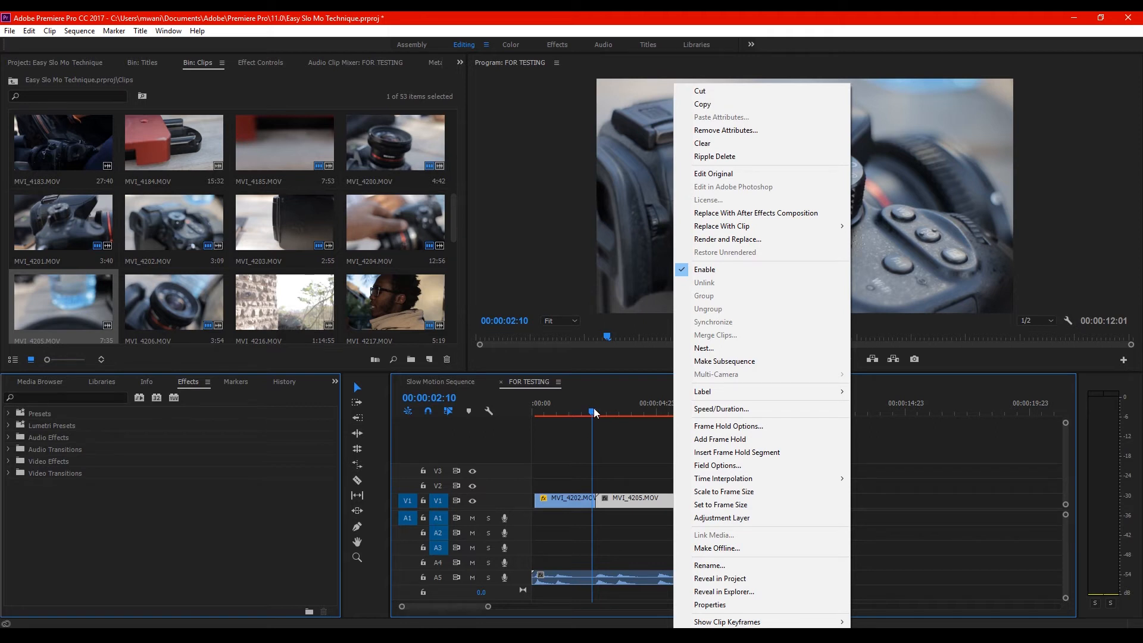
pyautogui.click(625, 402)
pyautogui.click(625, 402)
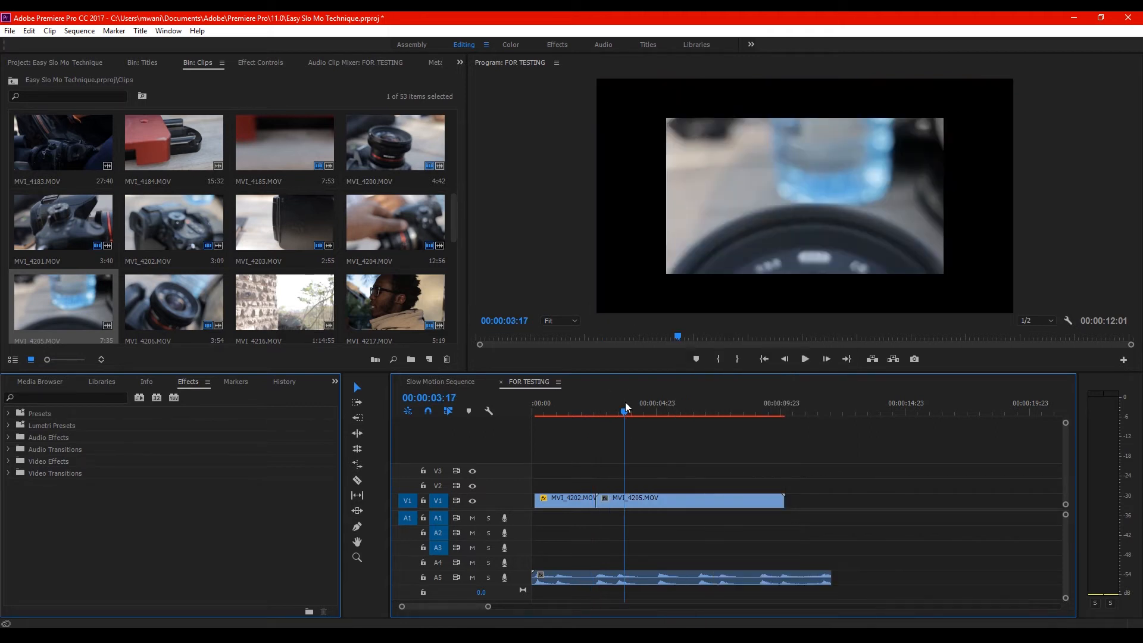
pyautogui.rightClick(690, 507)
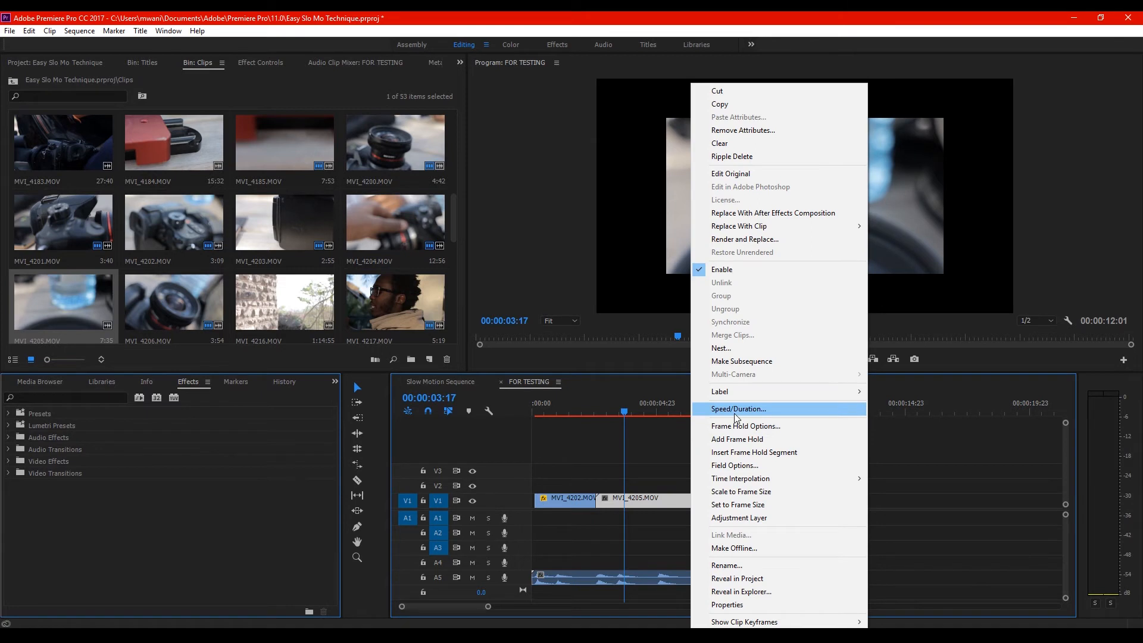
pyautogui.click(733, 413)
pyautogui.write('40')
pyautogui.press('Return')
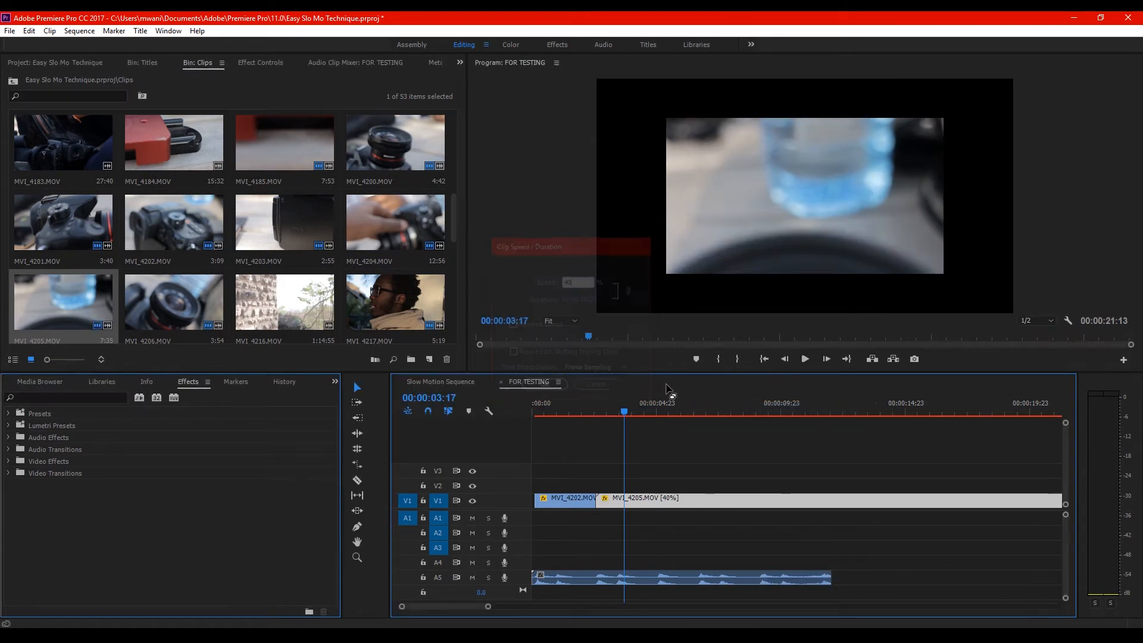
pyautogui.rightClick(687, 502)
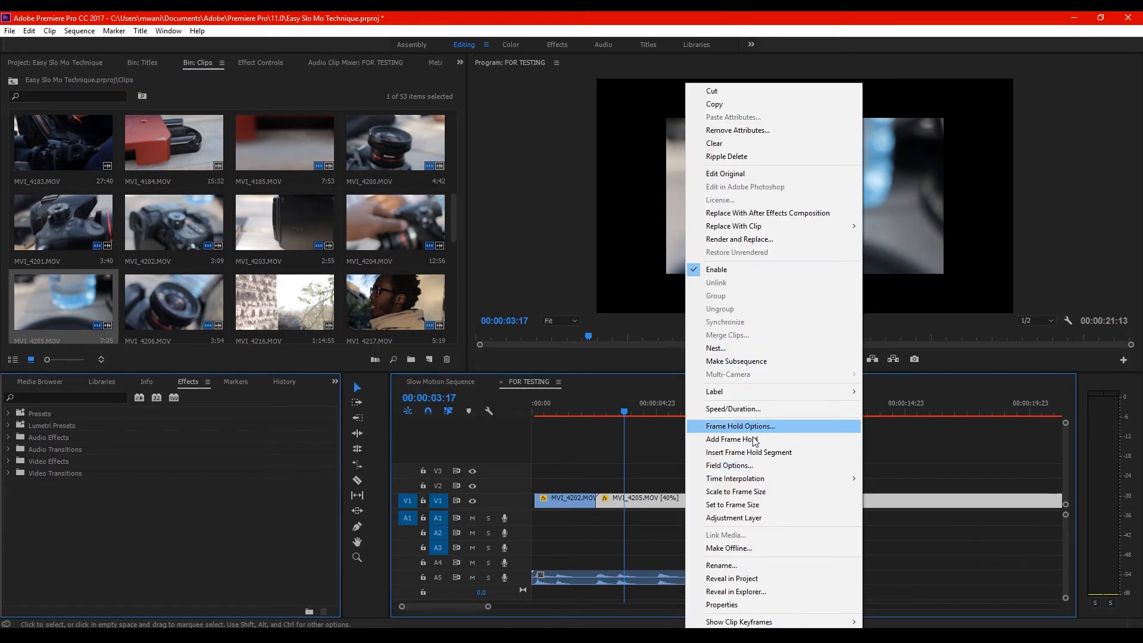
pyautogui.click(748, 507)
# Cut the MVI_4205.MOV clip at 00:00:13:00, delete the part before the cut and close the resulting gap on V1
pyautogui.moveTo(495, 606); pyautogui.dragTo(587, 606)
pyautogui.click(593, 410)
pyautogui.moveTo(595, 415); pyautogui.dragTo(620, 431)
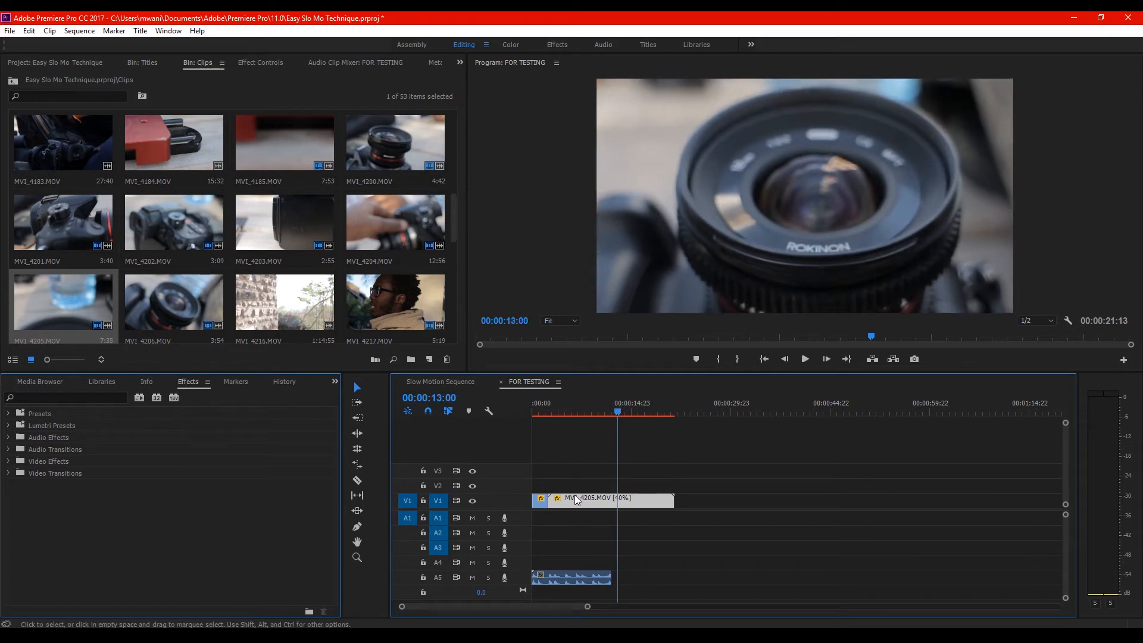
pyautogui.press('c')
pyautogui.click(619, 503)
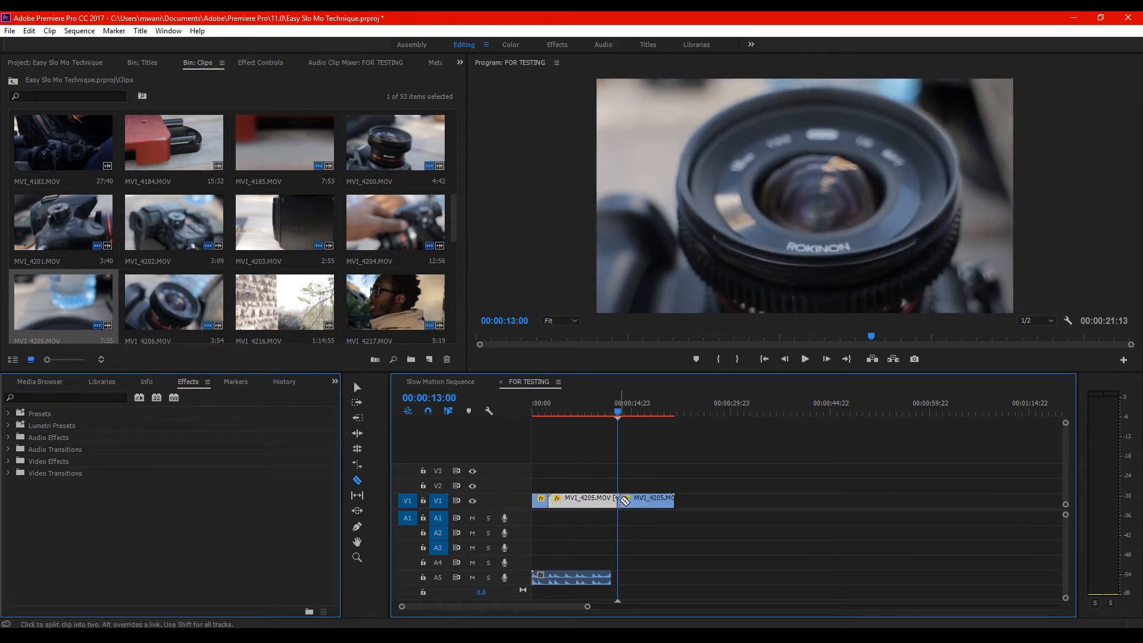
pyautogui.press('Delete')
pyautogui.press('v')
pyautogui.click(593, 500)
pyautogui.press('Delete')
pyautogui.click(765, 359)
pyautogui.hotkey('ctrl', 'z')
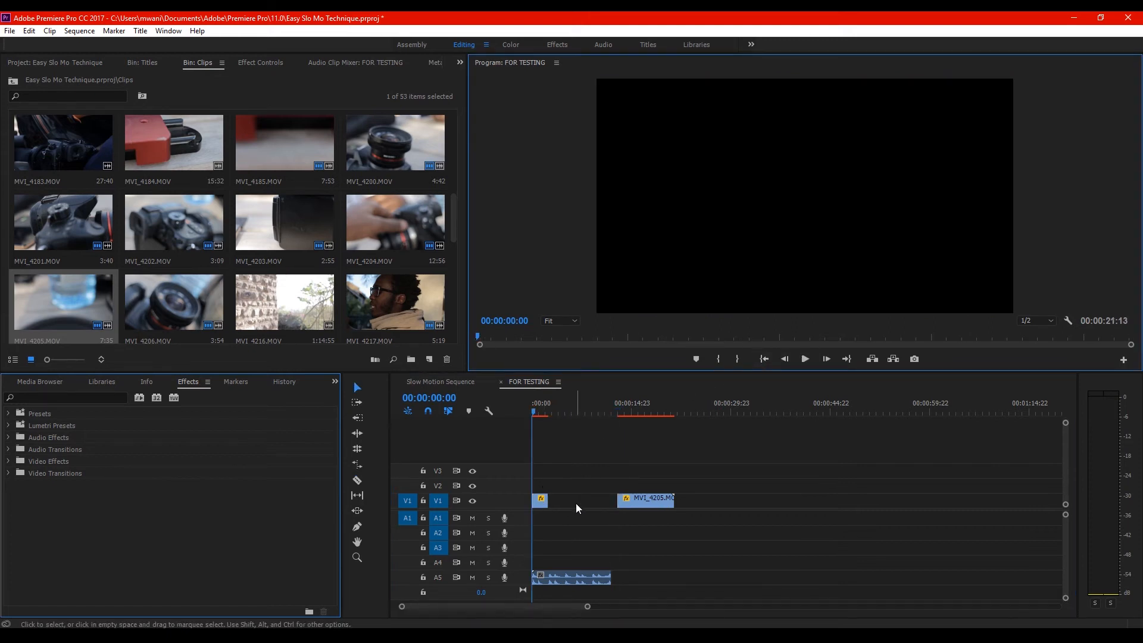
pyautogui.click(576, 504)
pyautogui.press('Delete')
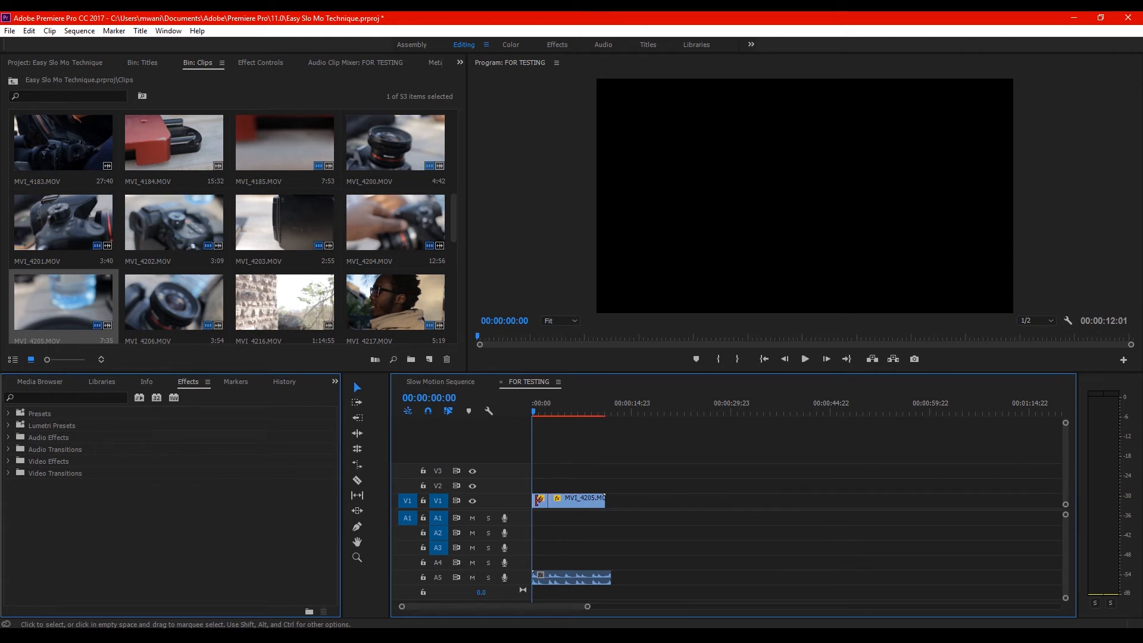
# Play the sequence from the start and trim the end of the MVI_4205.MOV clip to 00:00:04:23
pyautogui.click(762, 359)
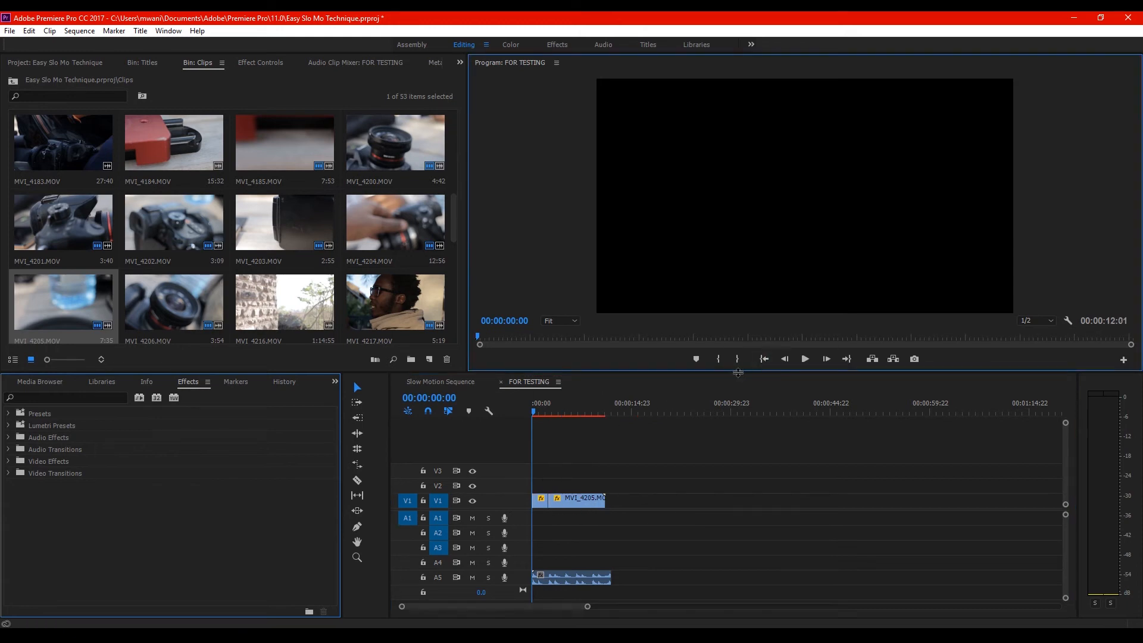
pyautogui.press('space')
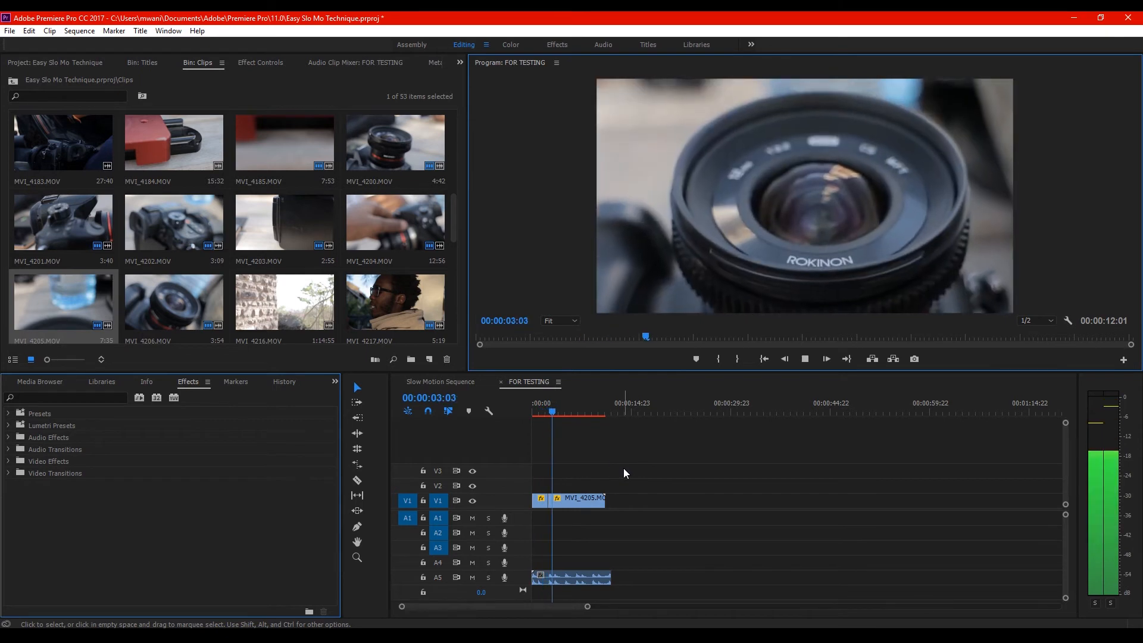
pyautogui.press('space')
pyautogui.moveTo(611, 498); pyautogui.dragTo(564, 498)
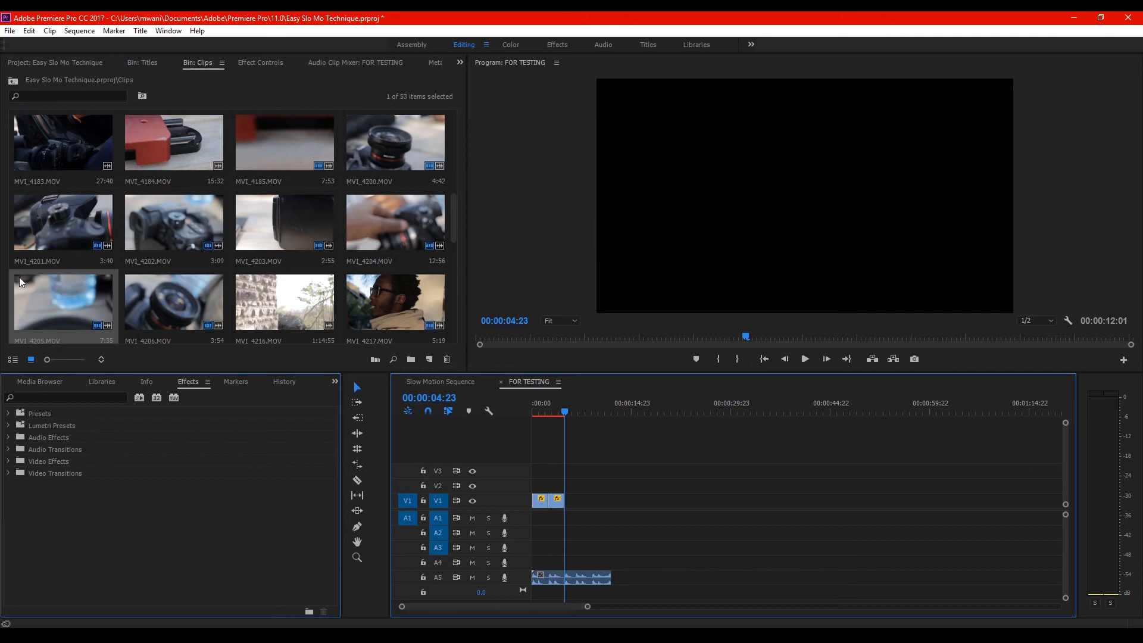
# Place MVI_4246.MOV directly after the MVI_4205.MOV clip on V1, unlink its audio and delete that audio from A1
pyautogui.scroll(-1, 19, 277)
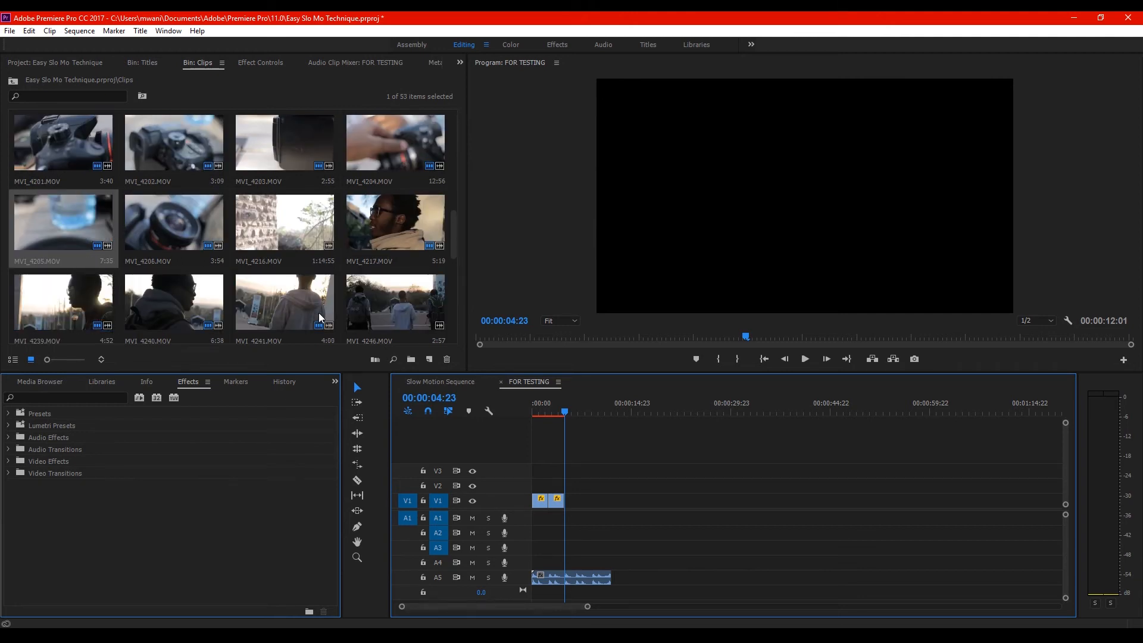
pyautogui.scroll(-1, 319, 316)
pyautogui.moveTo(370, 248); pyautogui.dragTo(576, 507)
pyautogui.rightClick(576, 505)
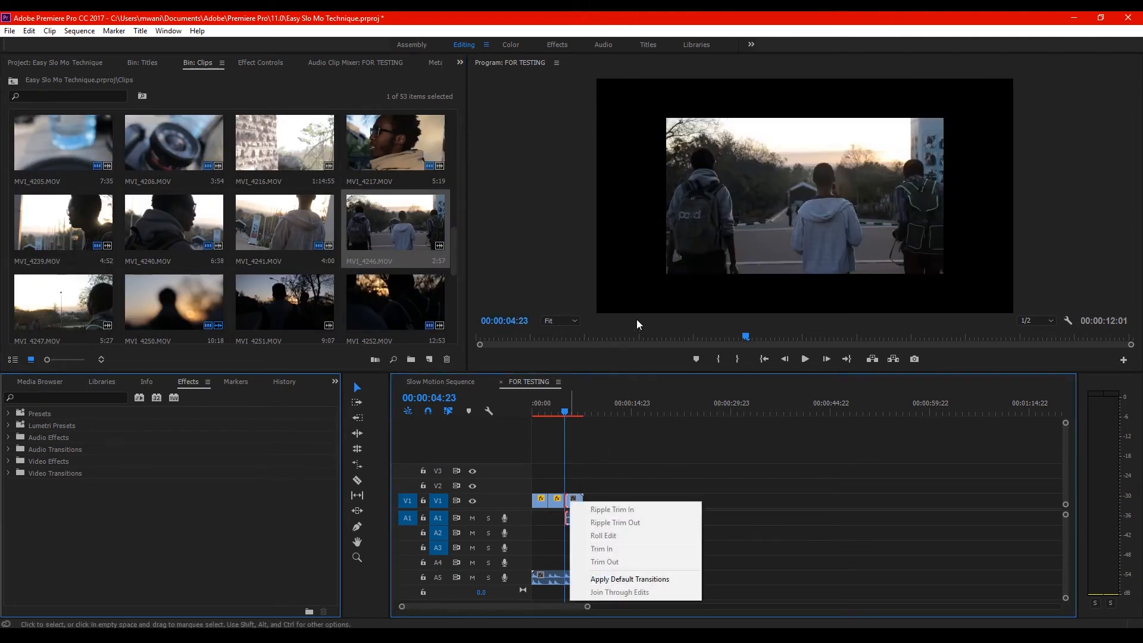
pyautogui.rightClick(572, 500)
pyautogui.click(556, 520)
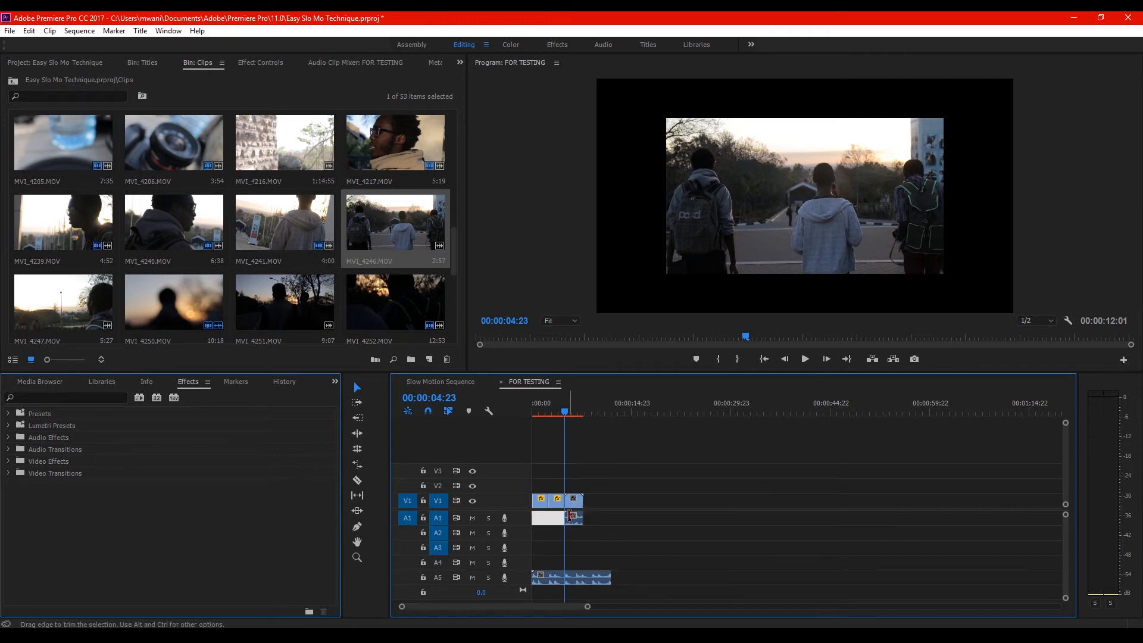
pyautogui.press('=')
pyautogui.press('=')
pyautogui.press('=')
pyautogui.rightClick(866, 500)
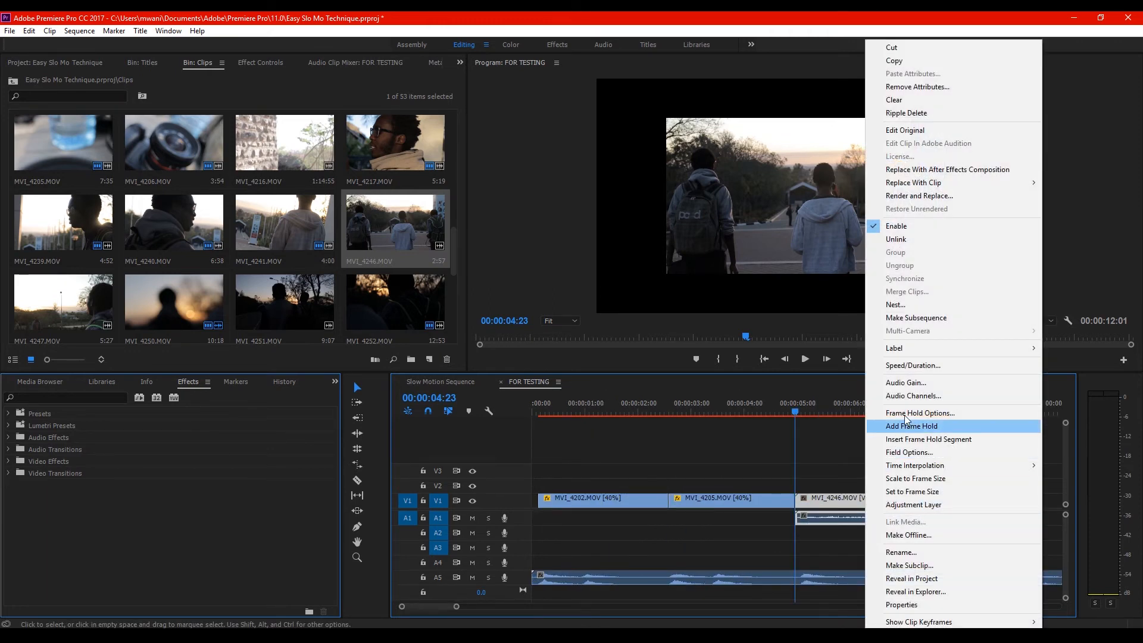
pyautogui.click(869, 239)
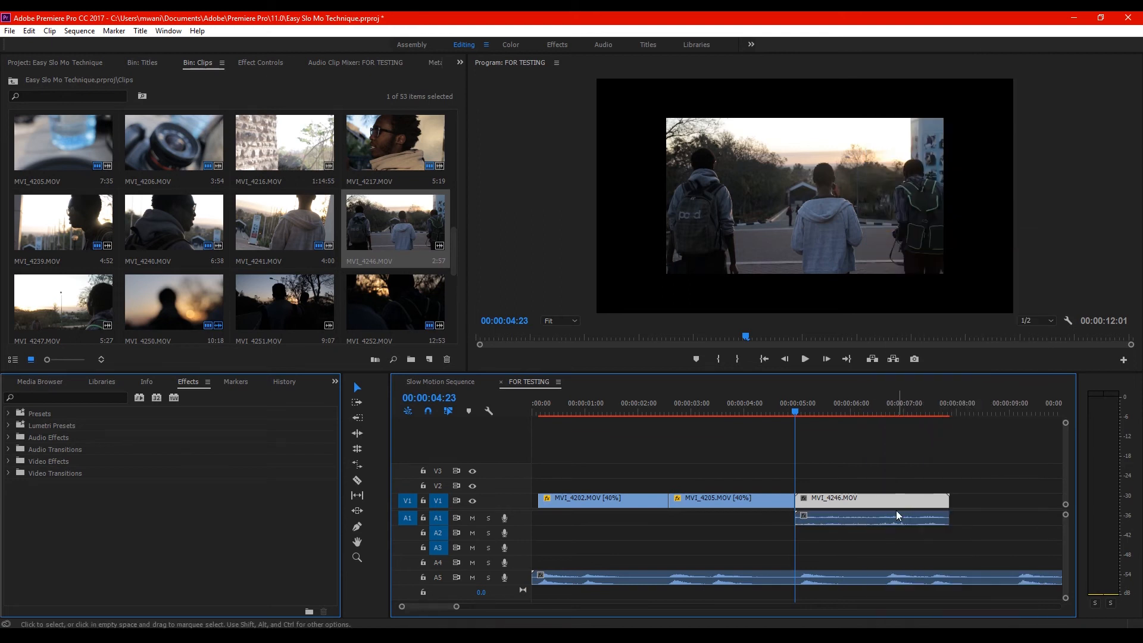
pyautogui.click(899, 516)
# Set the MVI_4246.MOV clip on V1 to the sequence's frame size and slow it down to 40% speed
pyautogui.rightClick(887, 501)
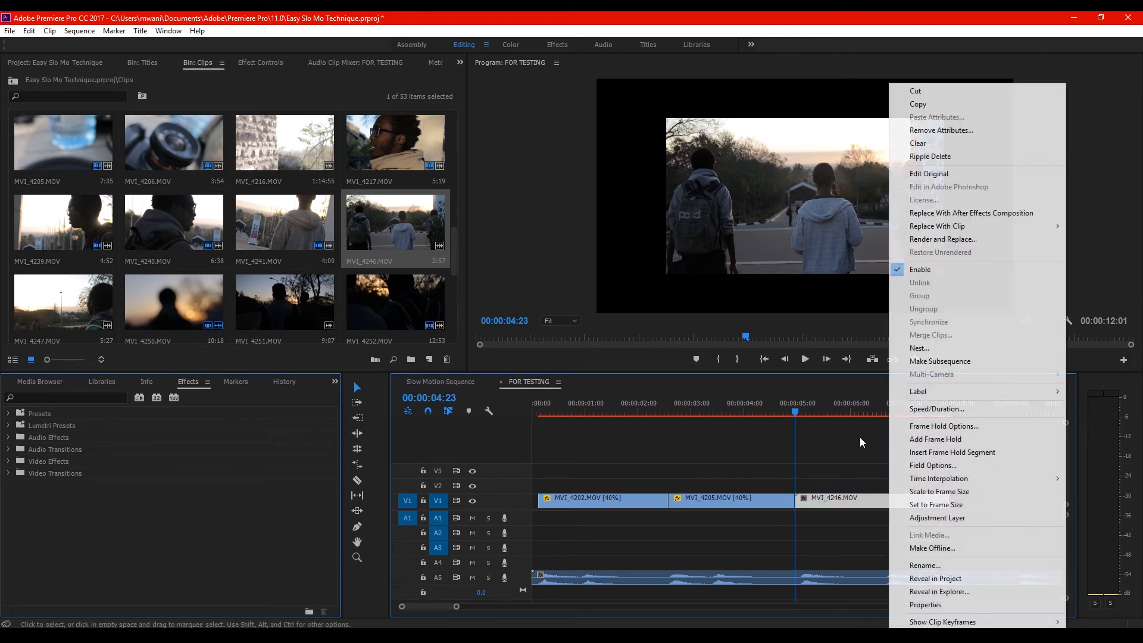
pyautogui.click(960, 505)
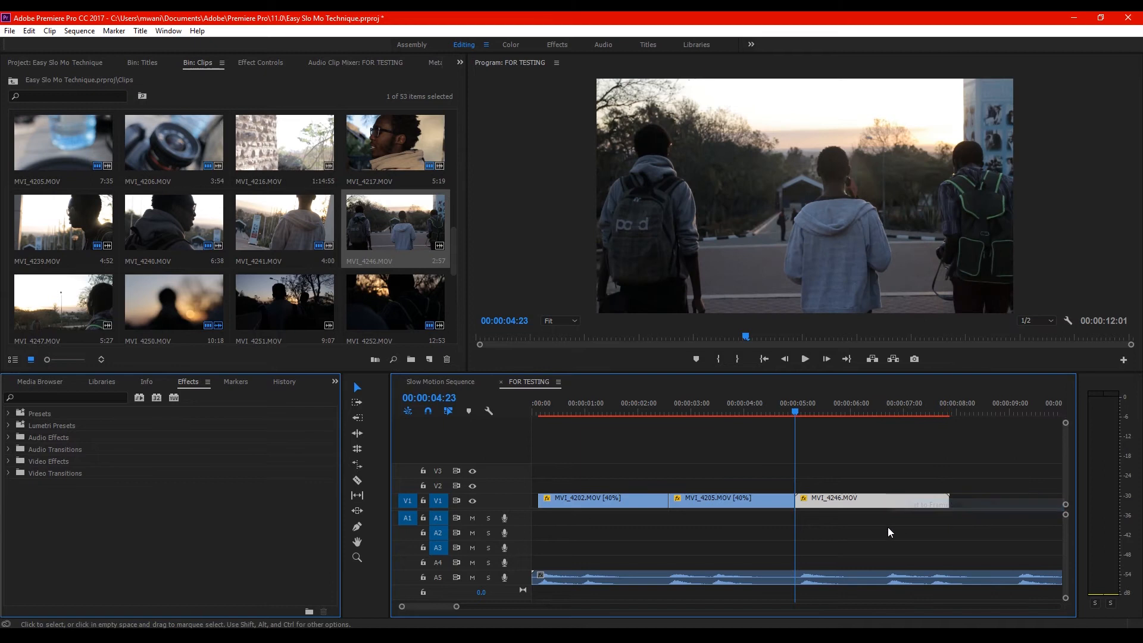
pyautogui.rightClick(882, 502)
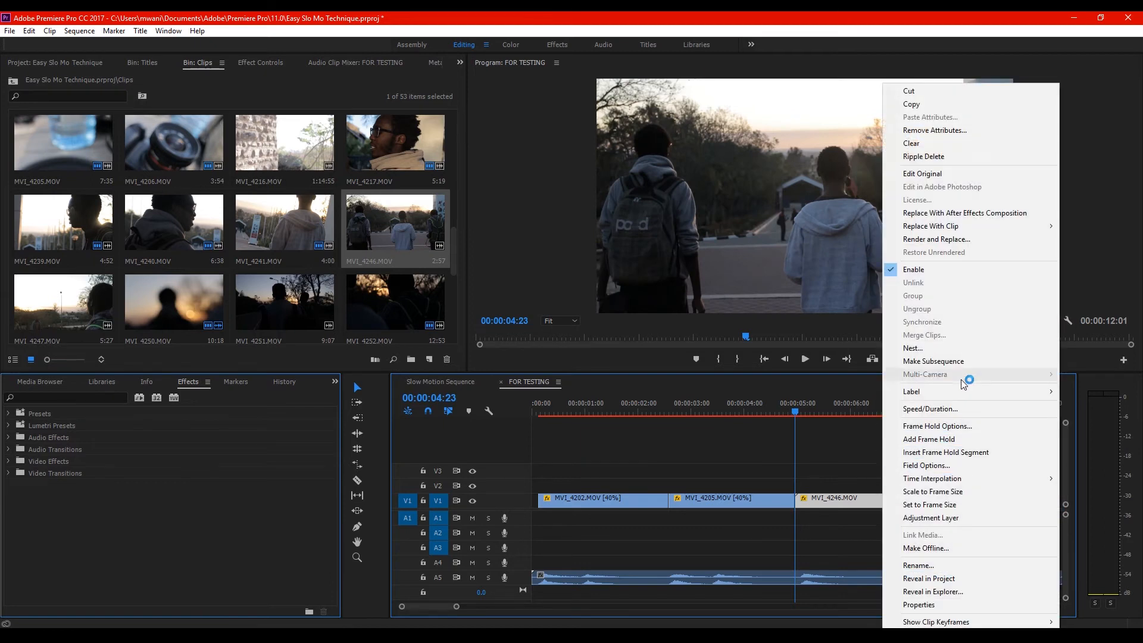
pyautogui.click(952, 410)
pyautogui.write('40')
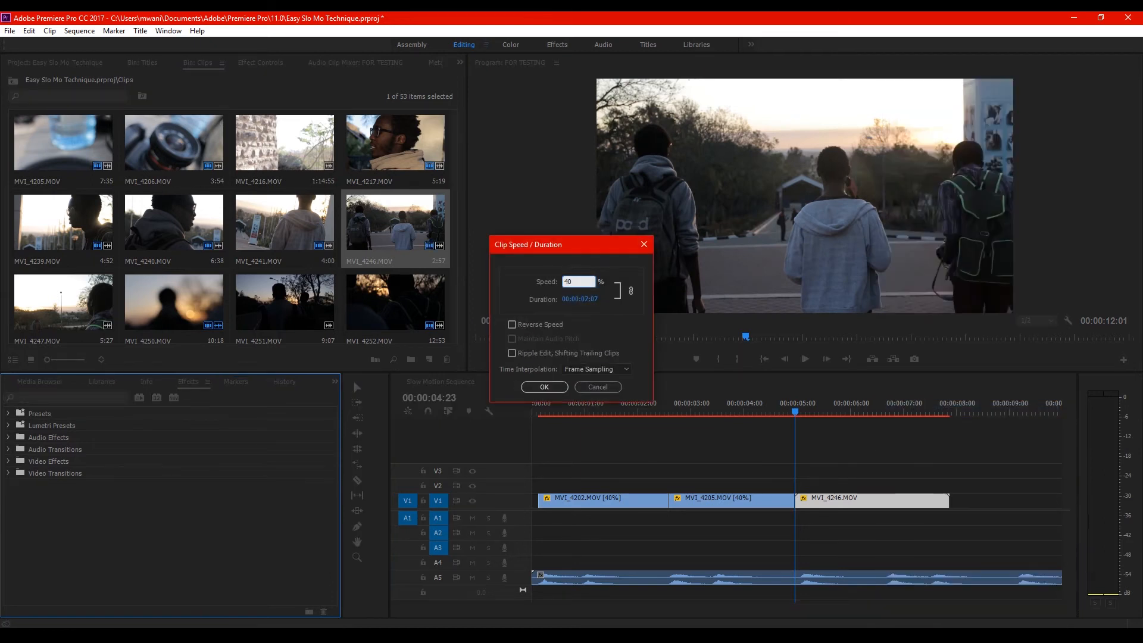
pyautogui.press('Return')
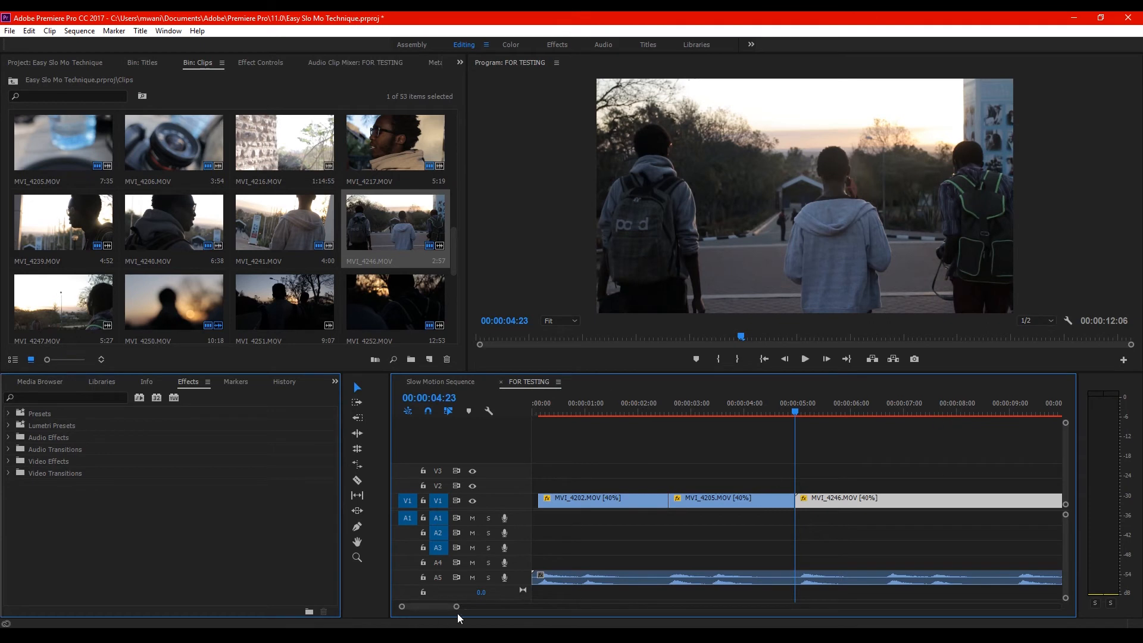
# Scrub and play the sequence through the MVI_4246.MOV clip to find its end point against the music
pyautogui.moveTo(470, 608); pyautogui.dragTo(543, 605)
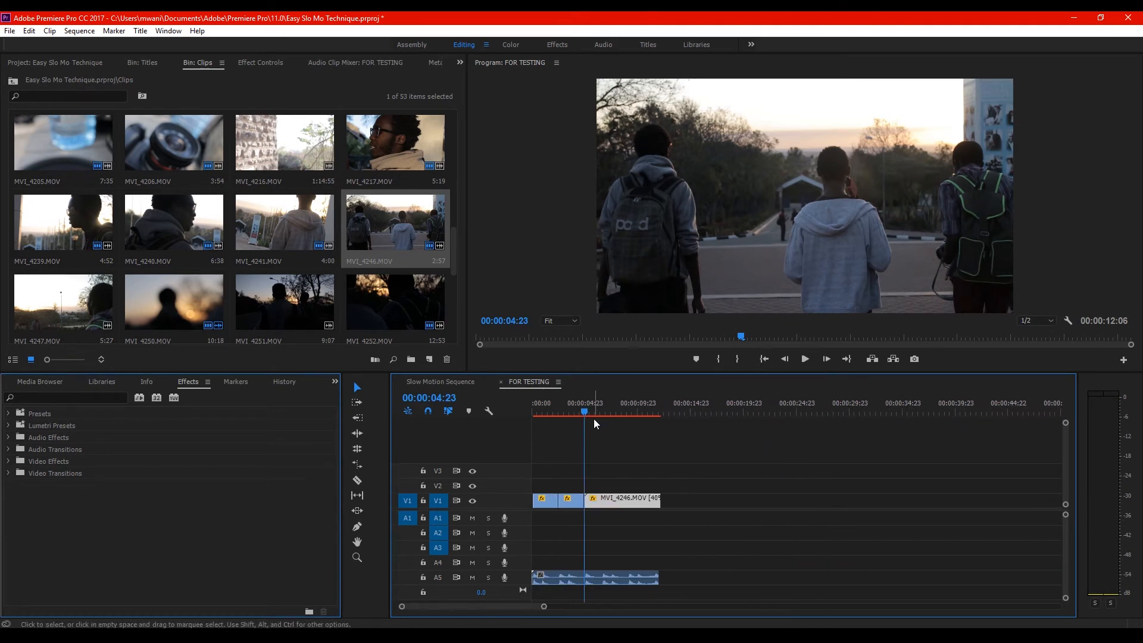
pyautogui.moveTo(580, 407); pyautogui.dragTo(604, 400)
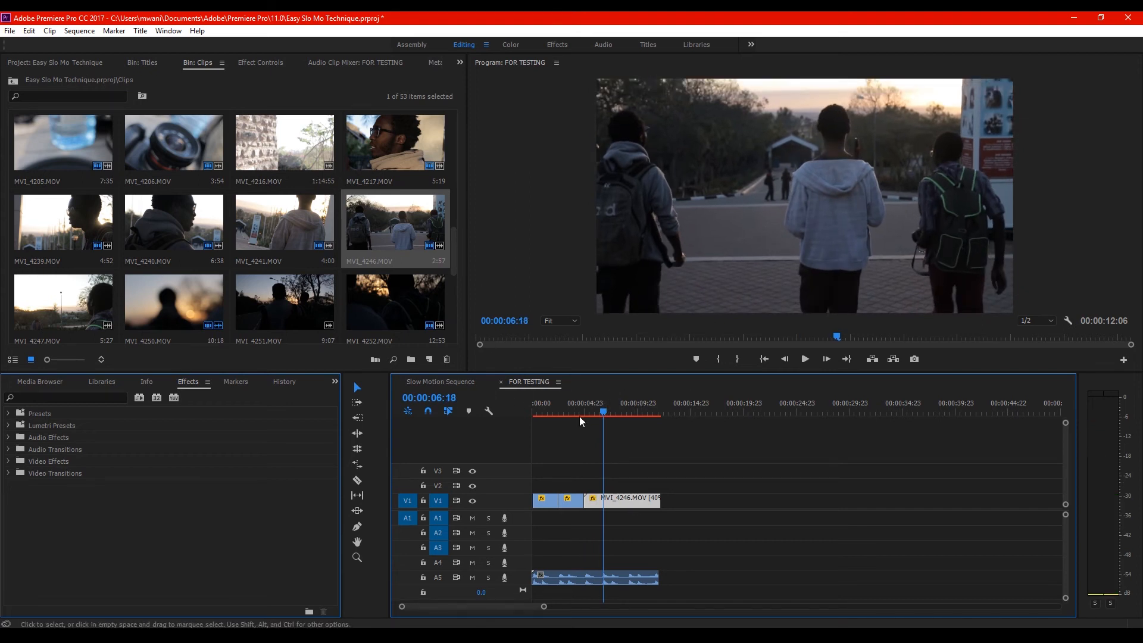
pyautogui.hotkey('ctrl', 's')
pyautogui.click(575, 413)
pyautogui.press('space')
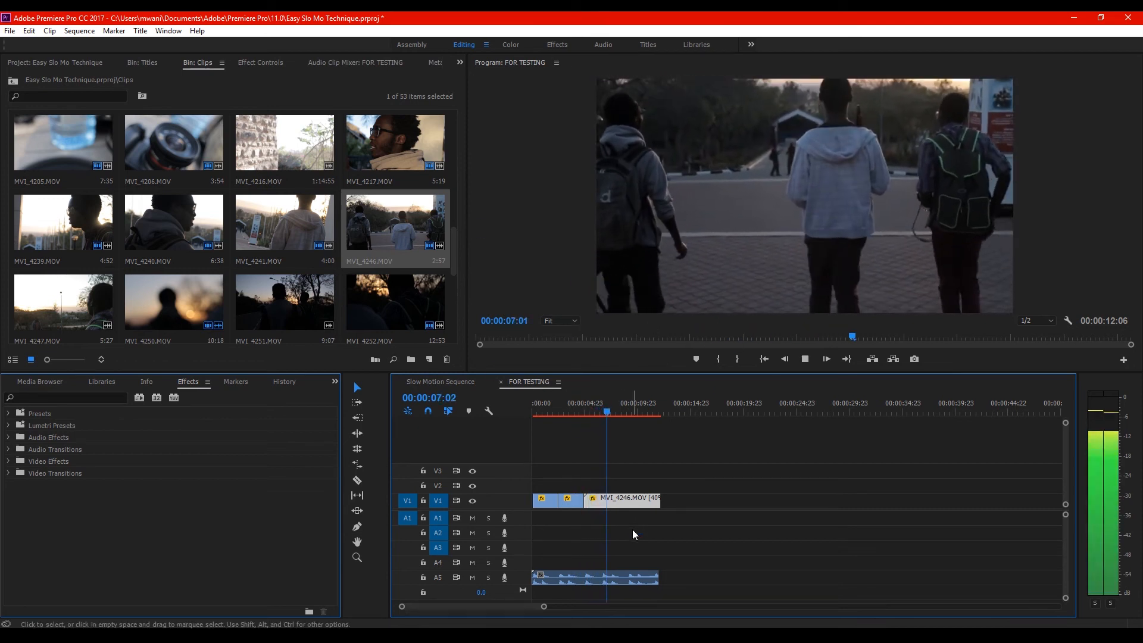
pyautogui.click(605, 406)
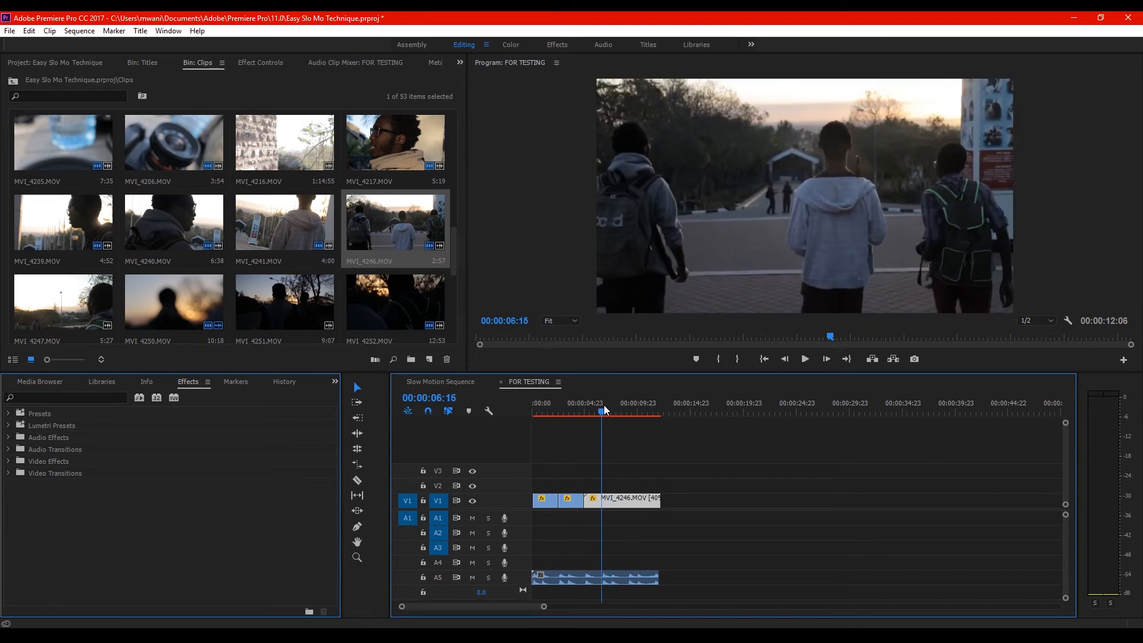
# Cut the MVI_4246.MOV clip at 00:00:06:17 and delete the part after the cut
pyautogui.moveTo(603, 405); pyautogui.dragTo(606, 405)
pyautogui.press('=')
pyautogui.press('=')
pyautogui.press('=')
pyautogui.press('Left')
pyautogui.press('Left')
pyautogui.hotkey('ctrl', 'k')
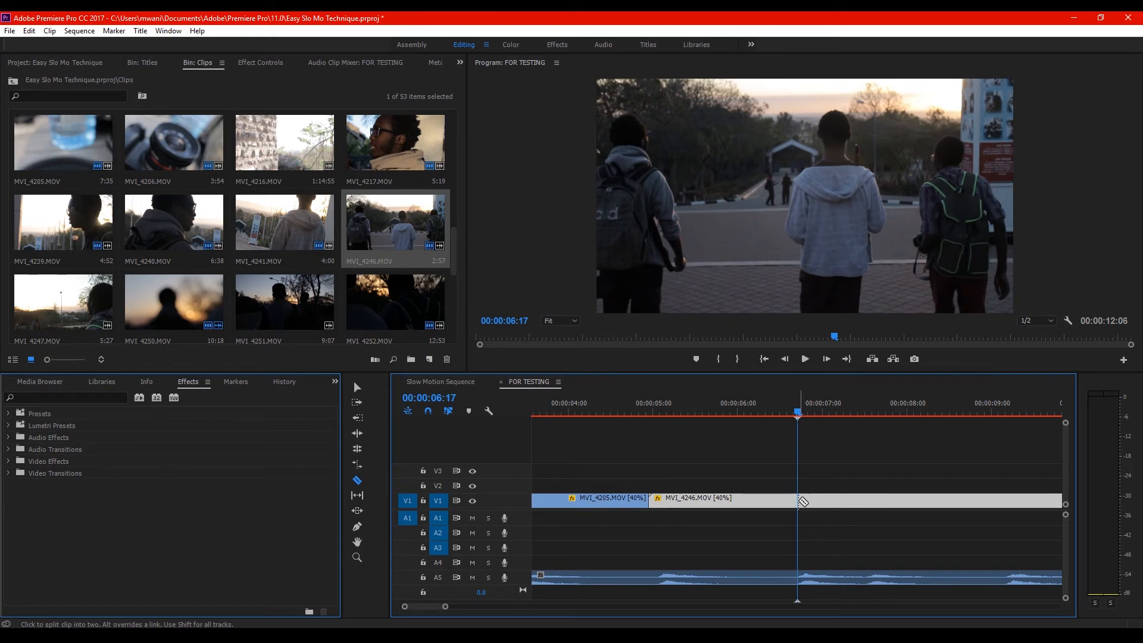
pyautogui.click(825, 506)
pyautogui.press('Delete')
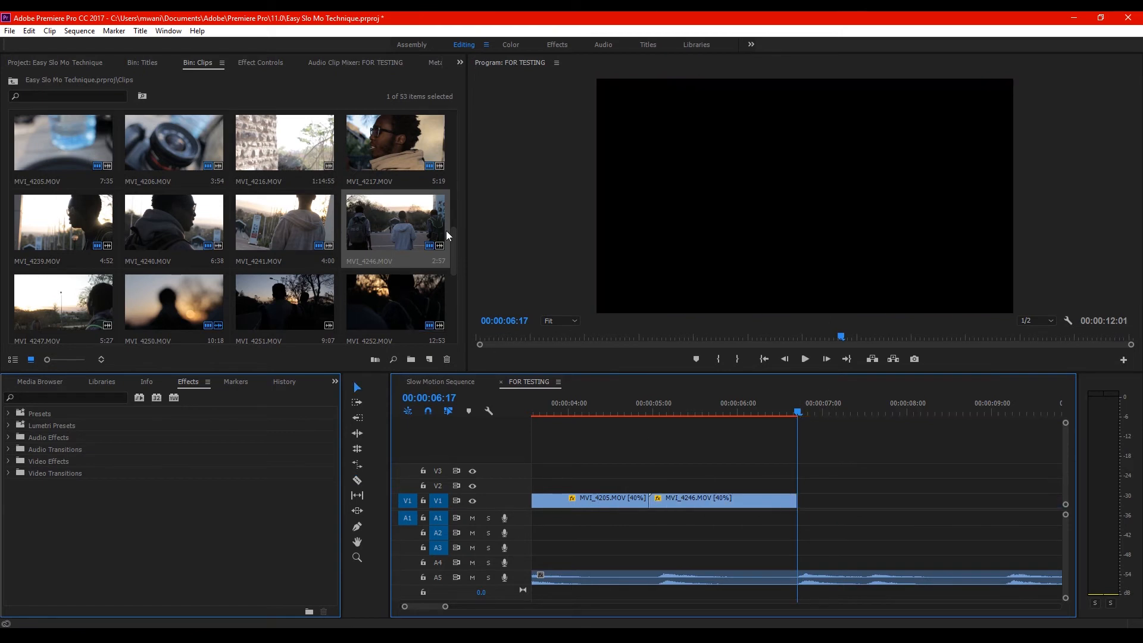
# Place MVI_4251.MOV directly after the MVI_4246.MOV clip on V1, unlink its audio and delete that audio from A1
pyautogui.moveTo(278, 284); pyautogui.dragTo(848, 506)
pyautogui.rightClick(847, 506)
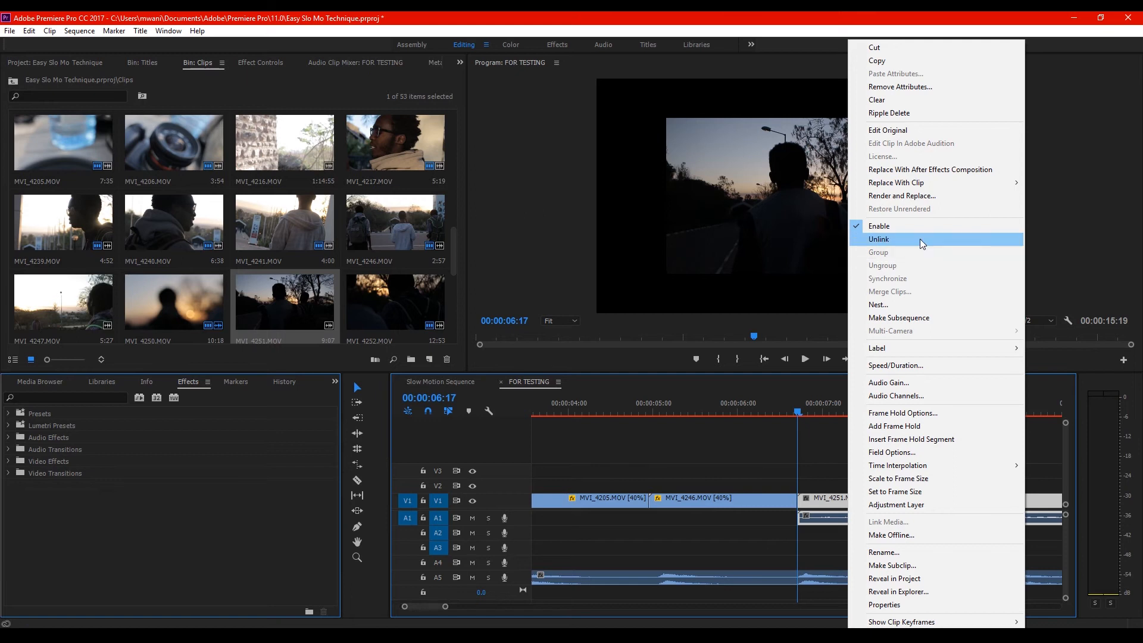
pyautogui.click(919, 238)
pyautogui.click(919, 526)
pyautogui.press('Delete')
# Set the MVI_4251.MOV clip to the sequence's frame size and slow it down to 40% speed
pyautogui.moveTo(445, 606); pyautogui.dragTo(525, 607)
pyautogui.moveTo(660, 412)
pyautogui.mouseDown()
pyautogui.moveTo(671, 412)
pyautogui.moveTo(659, 412)
pyautogui.mouseUp()
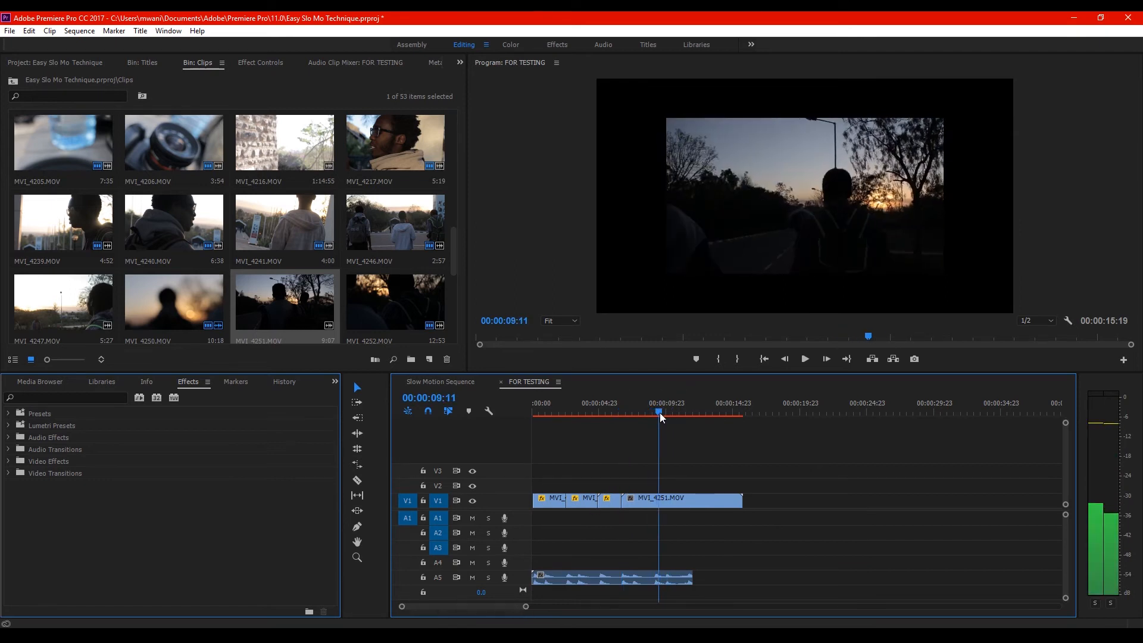
pyautogui.rightClick(678, 497)
pyautogui.click(751, 505)
pyautogui.rightClick(665, 500)
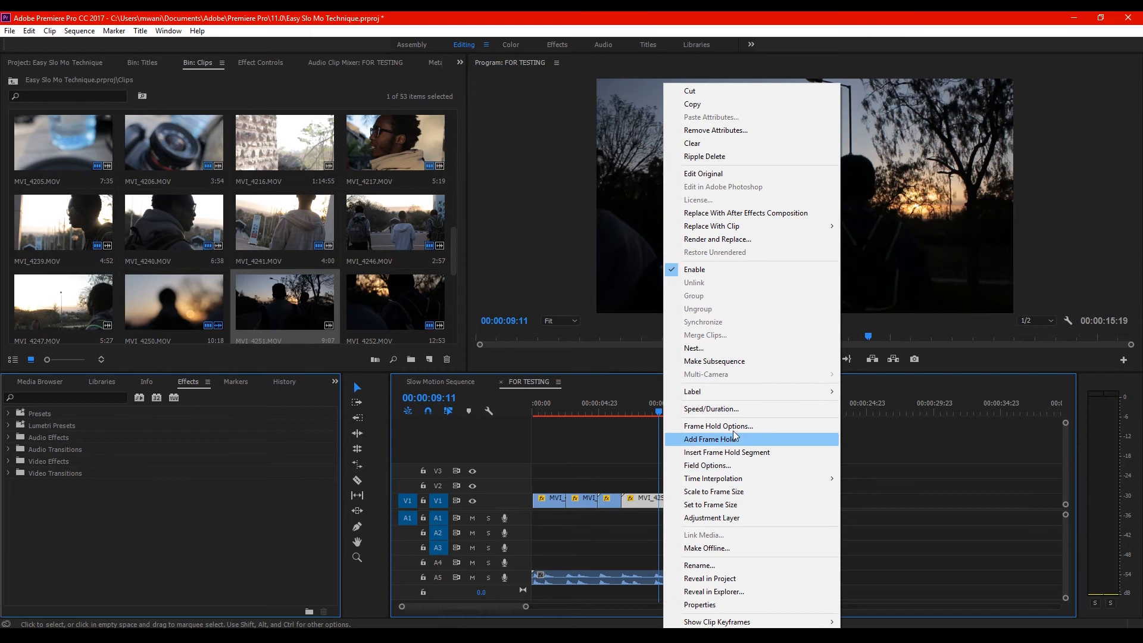
pyautogui.click(732, 409)
pyautogui.write('40')
pyautogui.press('Return')
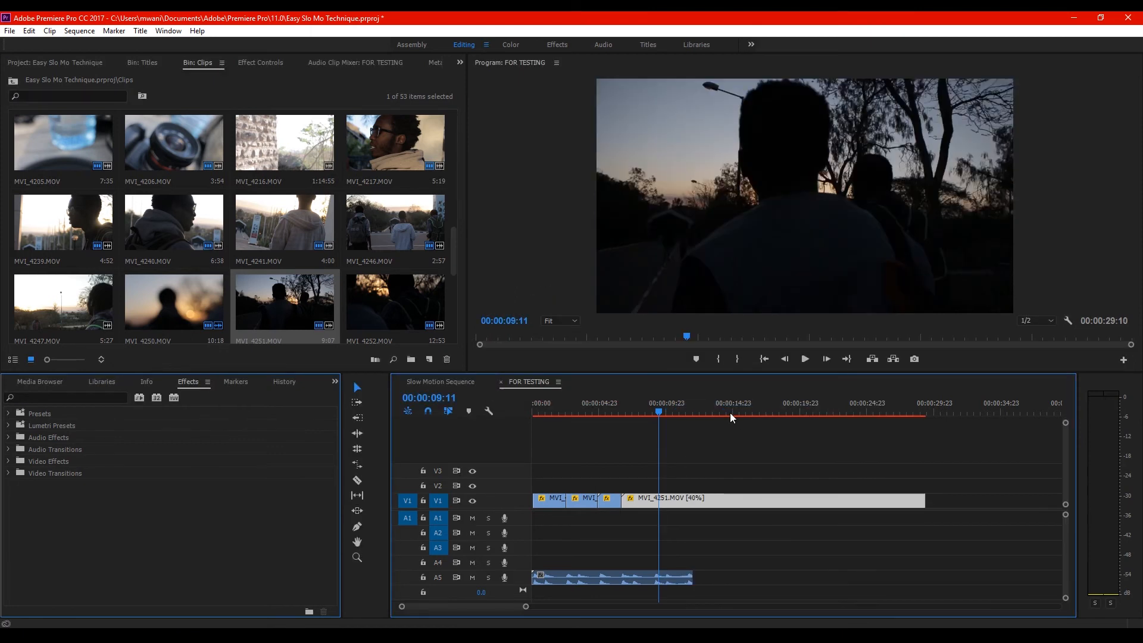
# Trim the end of the MVI_4251.MOV clip to 00:00:09:11 and play the sequence from the start
pyautogui.moveTo(924, 500); pyautogui.dragTo(658, 503)
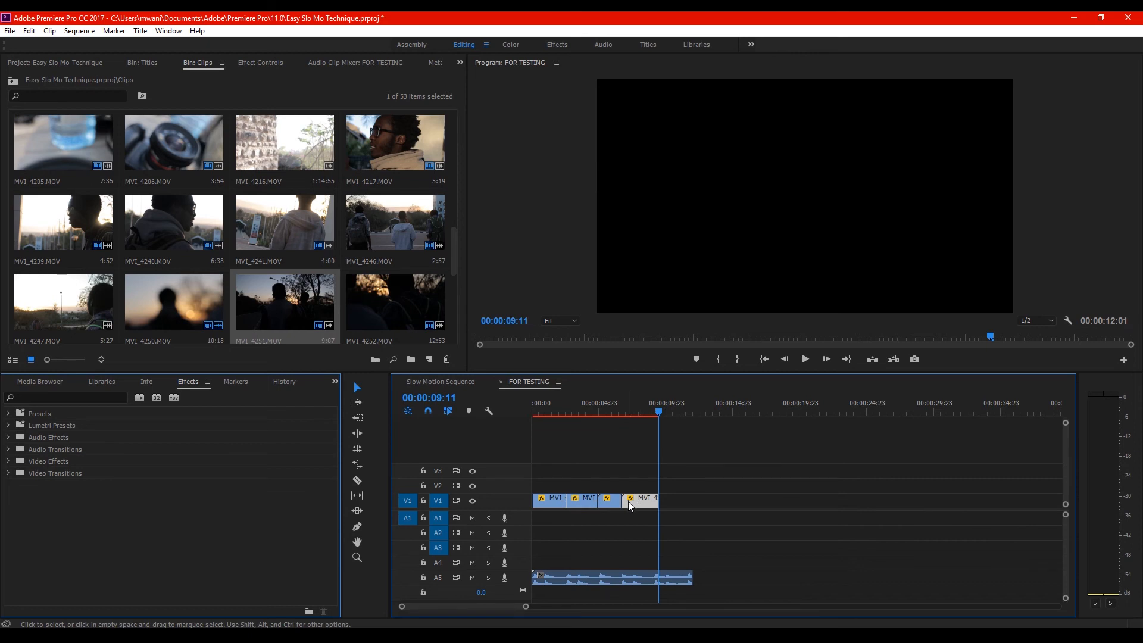
pyautogui.moveTo(624, 500)
pyautogui.mouseDown()
pyautogui.moveTo(635, 500)
pyautogui.moveTo(624, 500)
pyautogui.mouseUp()
pyautogui.click(763, 359)
pyautogui.moveTo(526, 606); pyautogui.dragTo(493, 606)
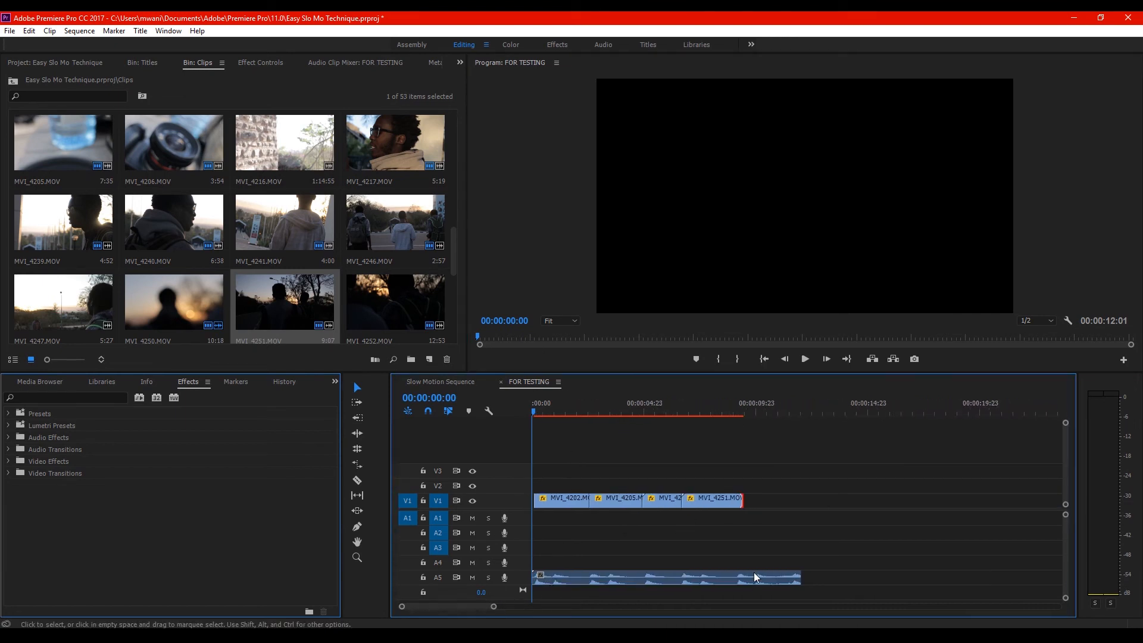
pyautogui.press('space')
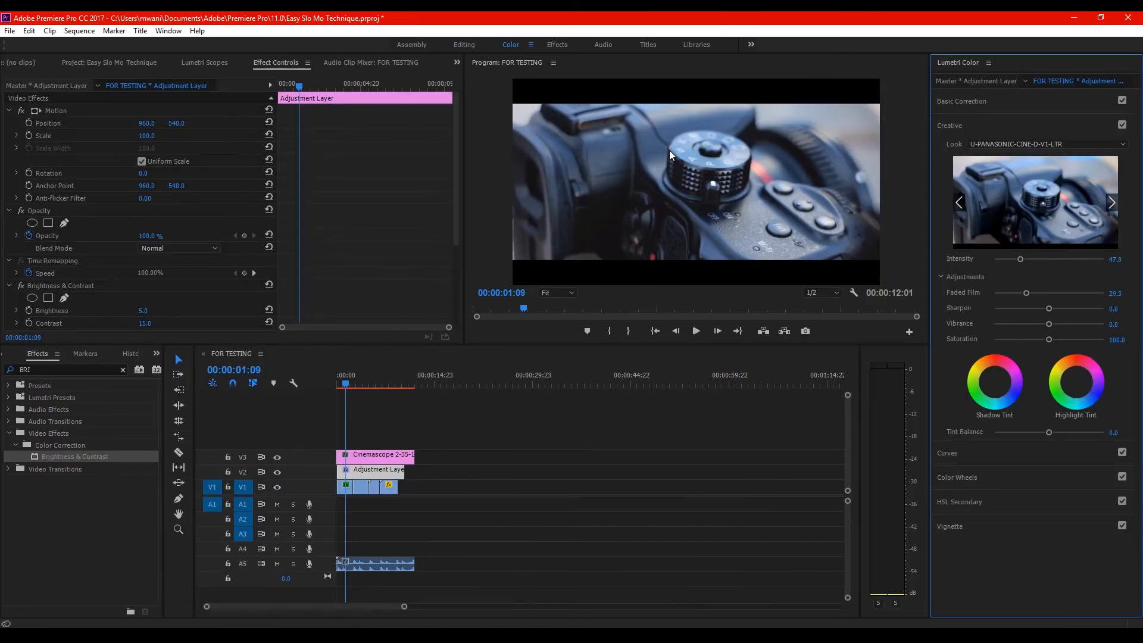
# Play the graded sequence and extend the MVI_4251.MOV clip and the adjustment layer to just before the end of the croplines overlay
pyautogui.press('space')
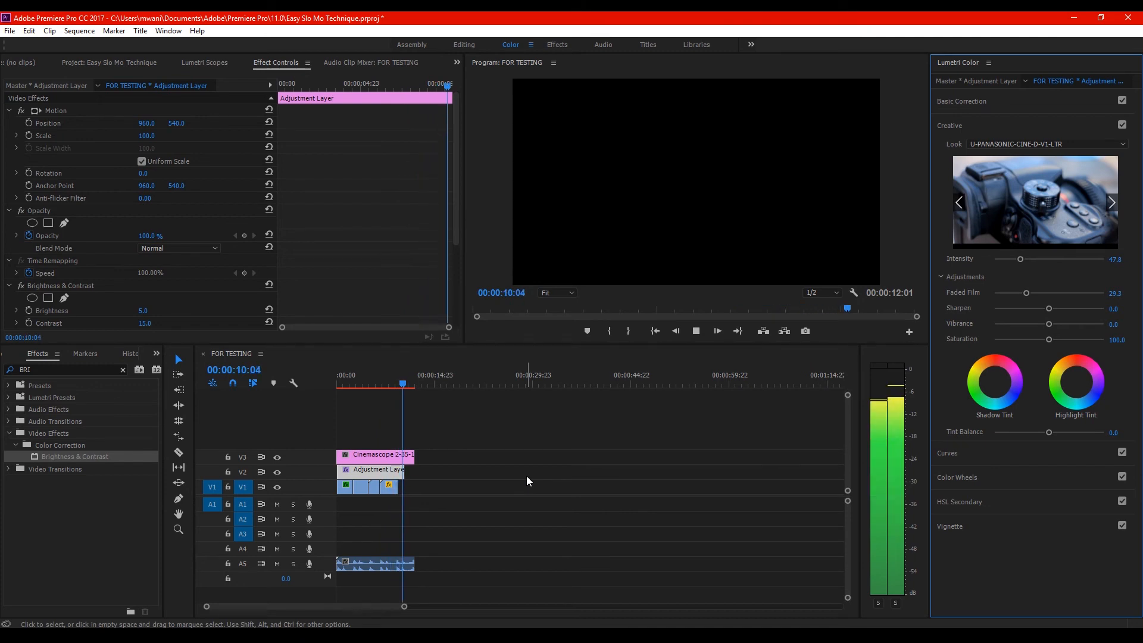
pyautogui.press('space')
pyautogui.moveTo(399, 486); pyautogui.dragTo(415, 471)
pyautogui.click(389, 383)
pyautogui.press('space')
pyautogui.press('space')
pyautogui.press('space')
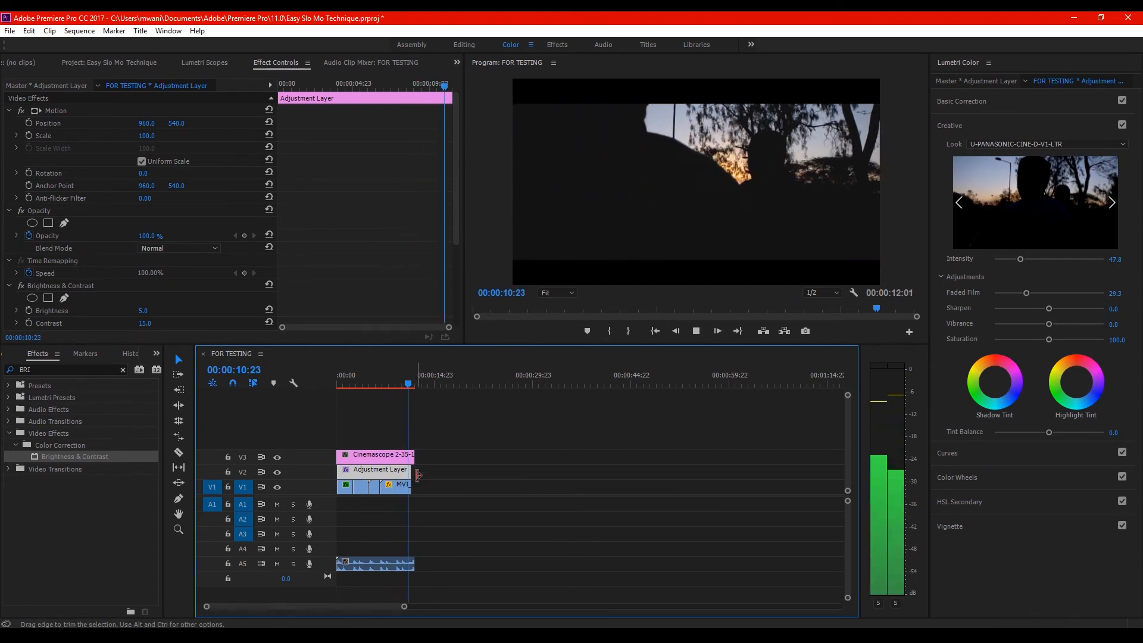
# Extend the music clip on A5 to 00:00:17:18 and play the sequence from the start
pyautogui.moveTo(416, 564); pyautogui.dragTo(456, 568)
pyautogui.press('space')
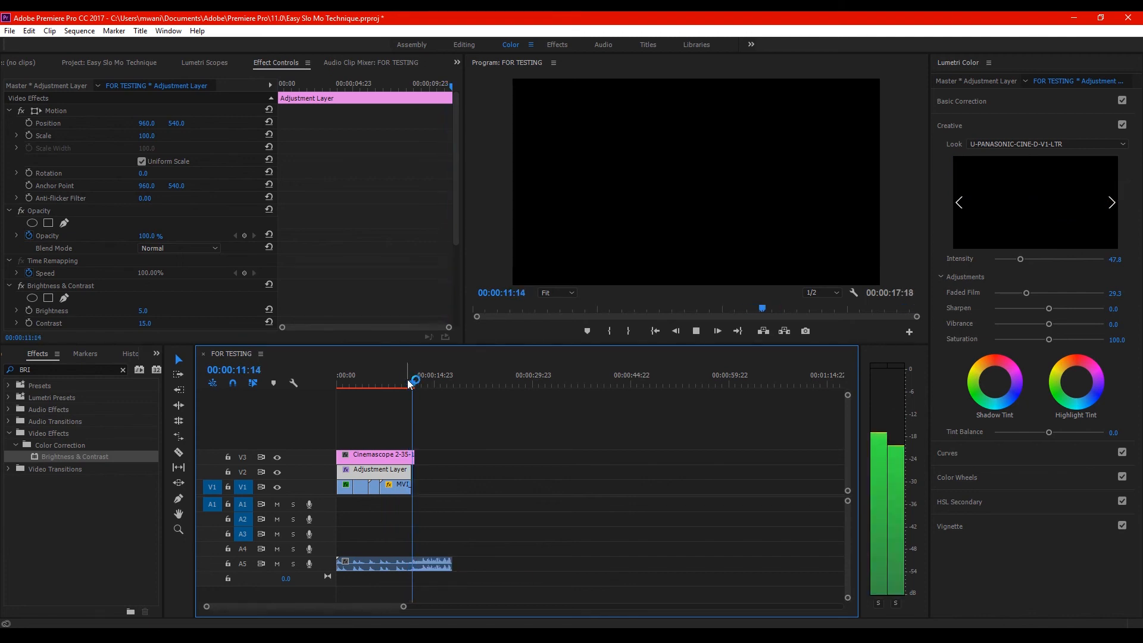
pyautogui.press('space')
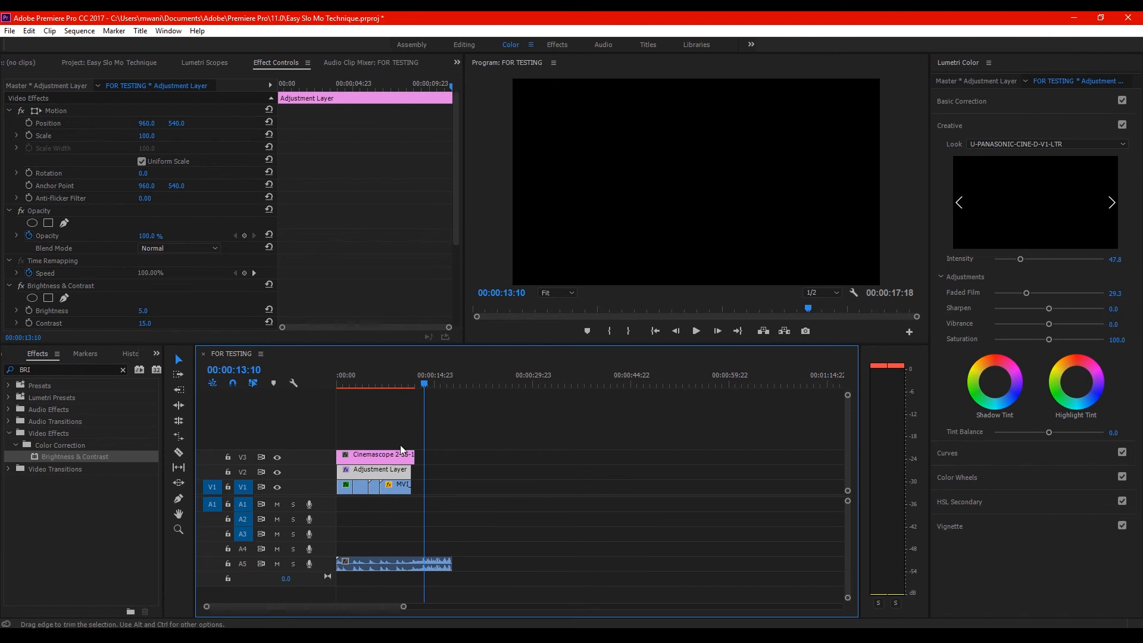
pyautogui.click(655, 331)
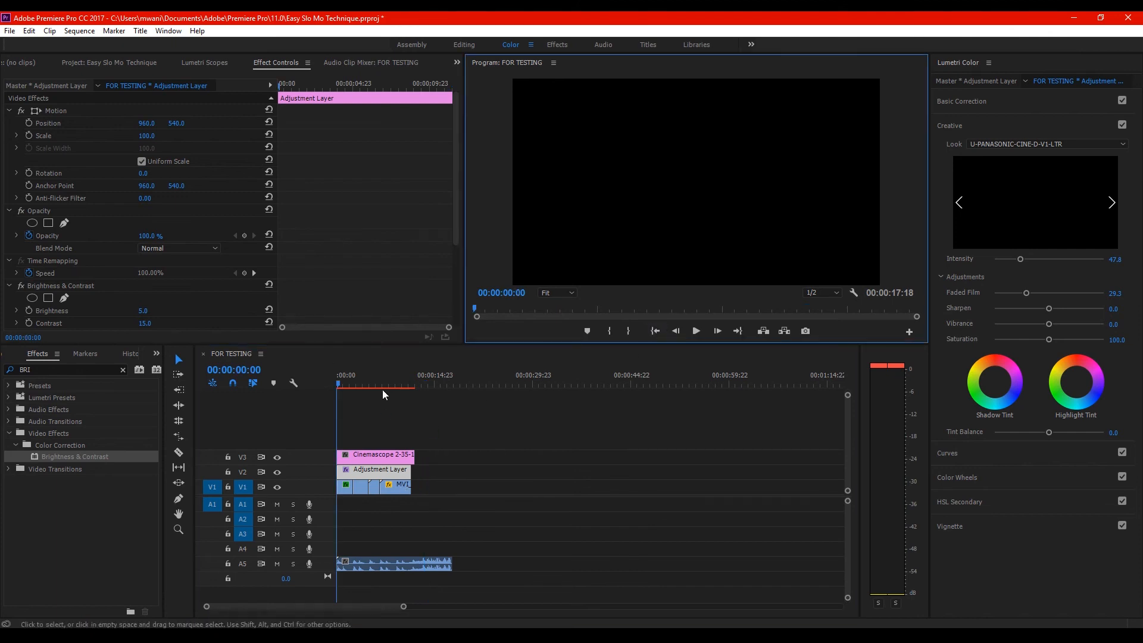
pyautogui.press('space')
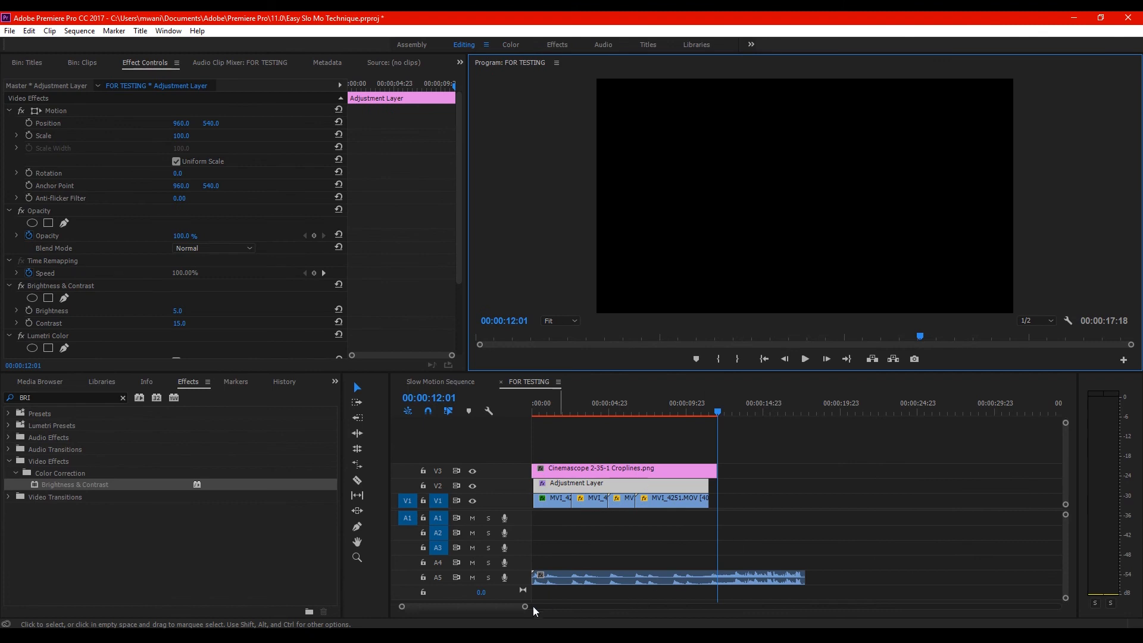
# Check the speed settings of the MVI_4246.MOV clip without changing them
pyautogui.moveTo(525, 607); pyautogui.dragTo(455, 608)
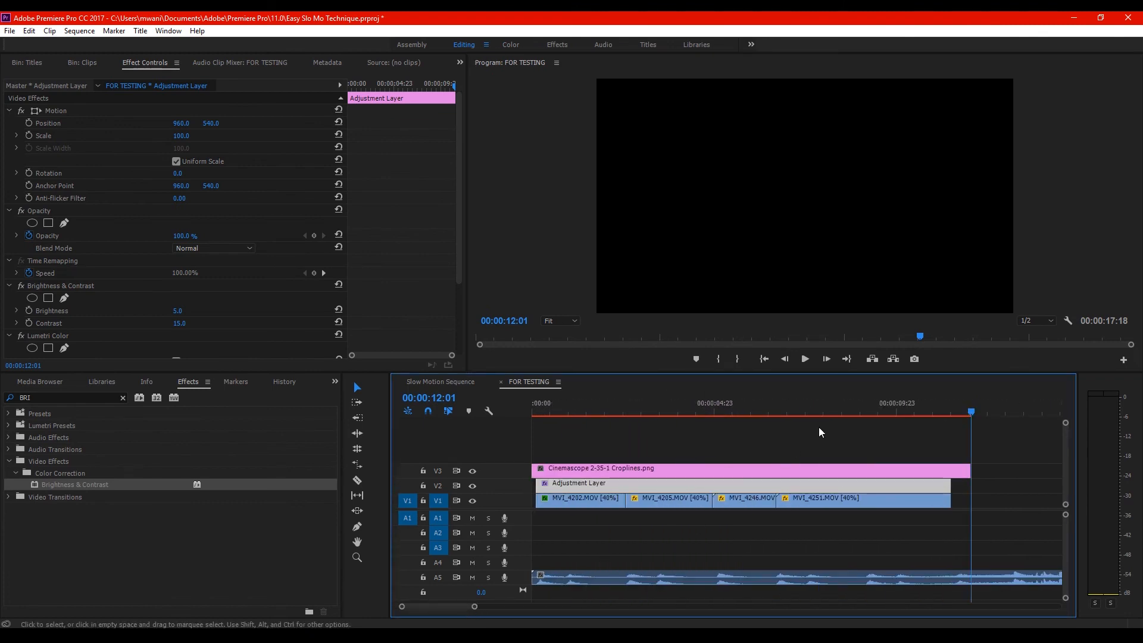
pyautogui.click(856, 411)
pyautogui.click(715, 409)
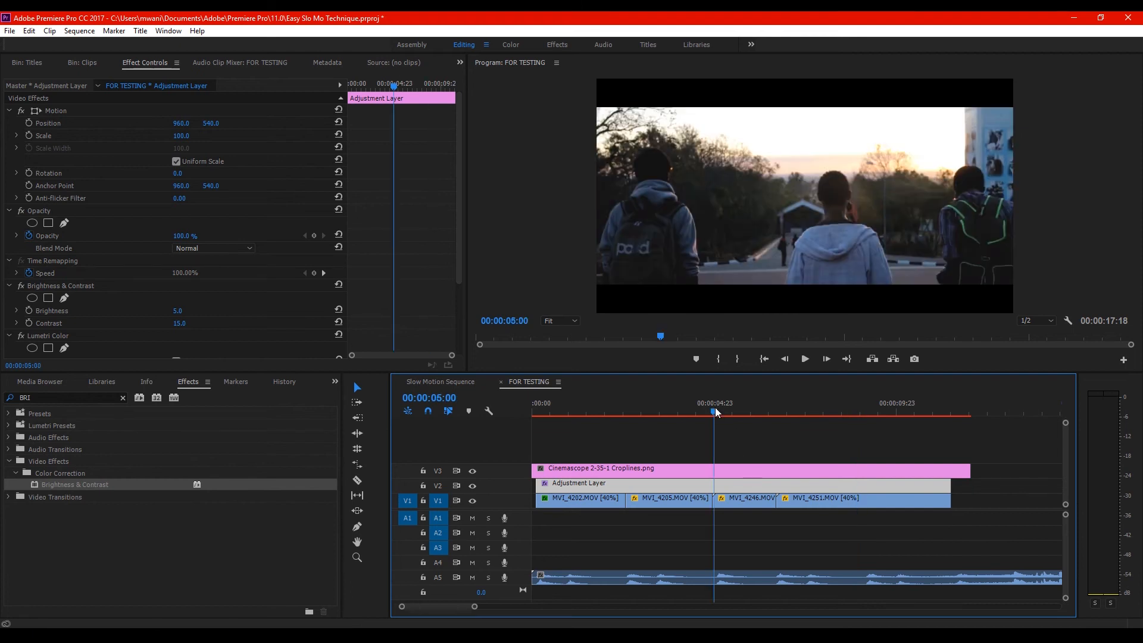
pyautogui.click(766, 406)
pyautogui.rightClick(737, 502)
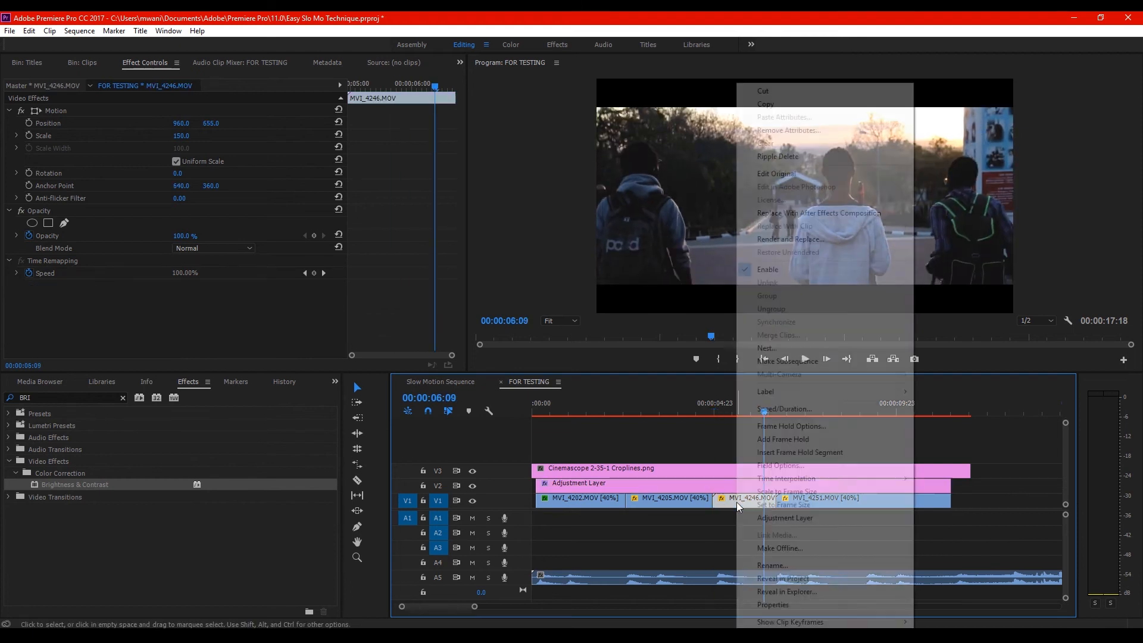
pyautogui.click(784, 409)
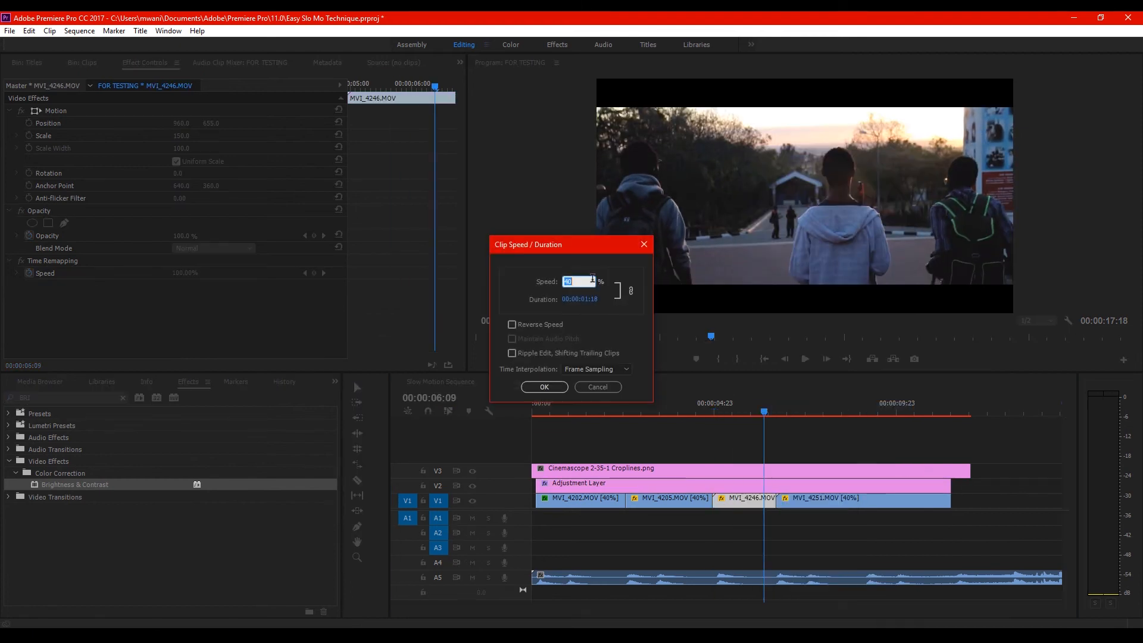
pyautogui.click(603, 388)
pyautogui.rightClick(742, 500)
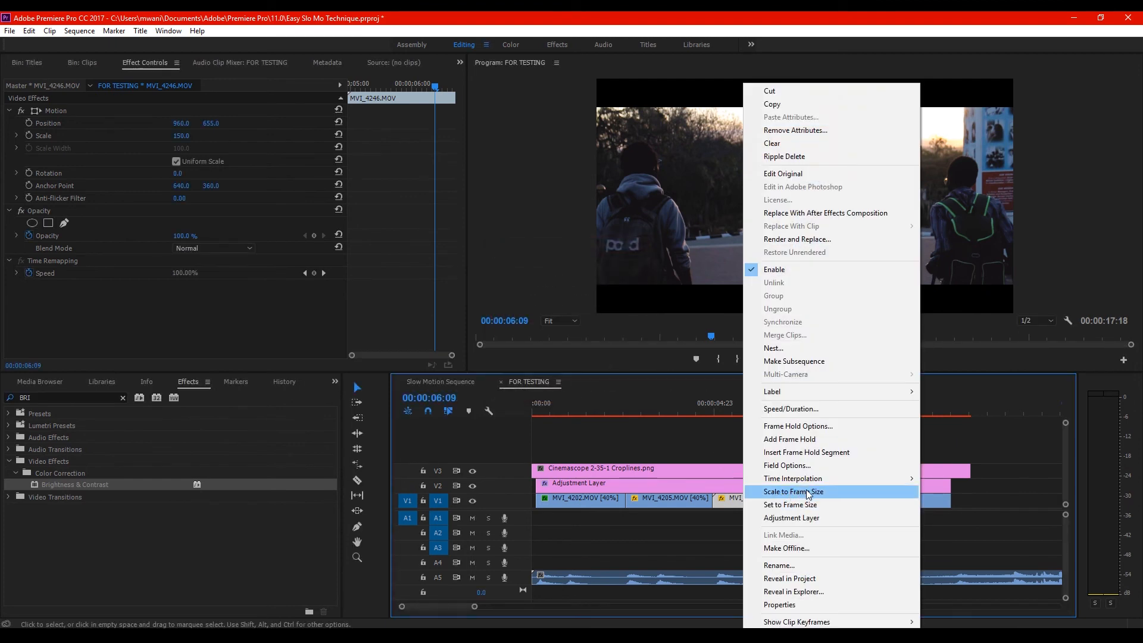
pyautogui.click(731, 406)
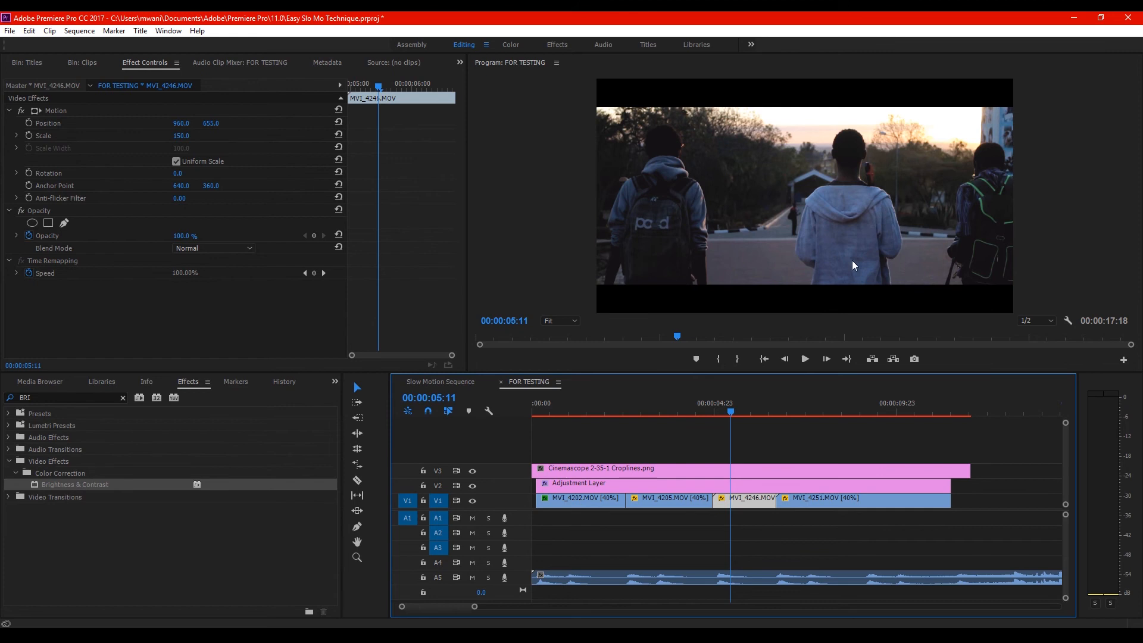
# Scrub through the MVI_4251.MOV and MVI_4202.MOV clips to examine the graded slow-motion footage
pyautogui.click(826, 411)
pyautogui.moveTo(851, 411); pyautogui.dragTo(886, 406)
pyautogui.click(577, 410)
pyautogui.moveTo(577, 411); pyautogui.dragTo(606, 412)
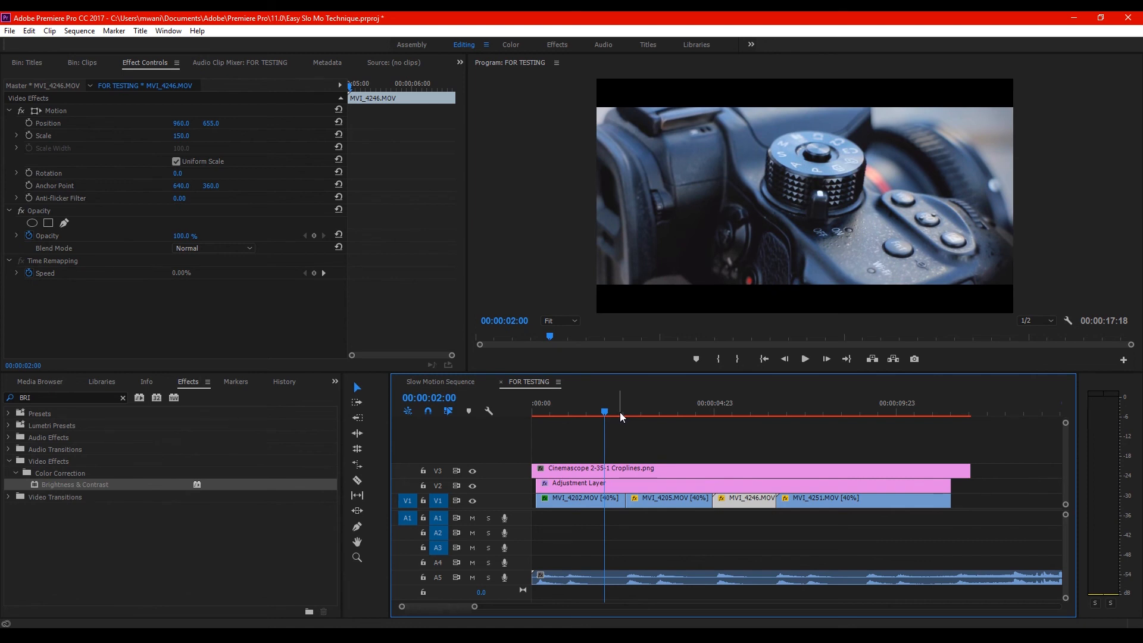
# Temporarily hide tracks V3 and V2 to examine the MVI_4202.MOV clip and its effects without the overlays, and show both tracks again
pyautogui.click(472, 471)
pyautogui.click(474, 489)
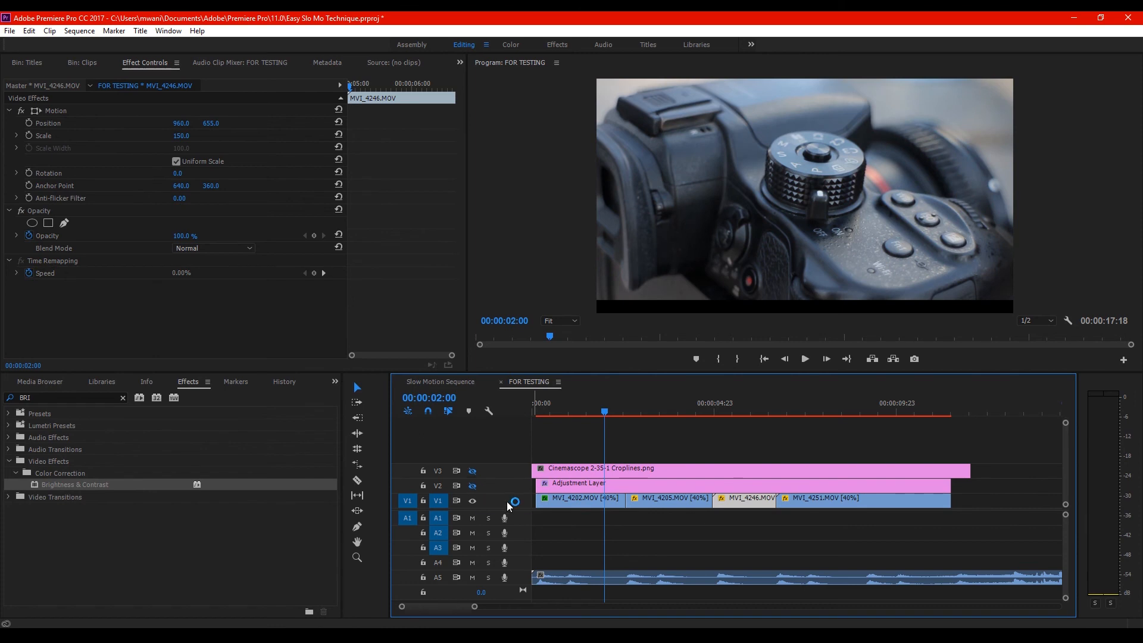
pyautogui.click(616, 506)
pyautogui.scroll(-3, 449, 287)
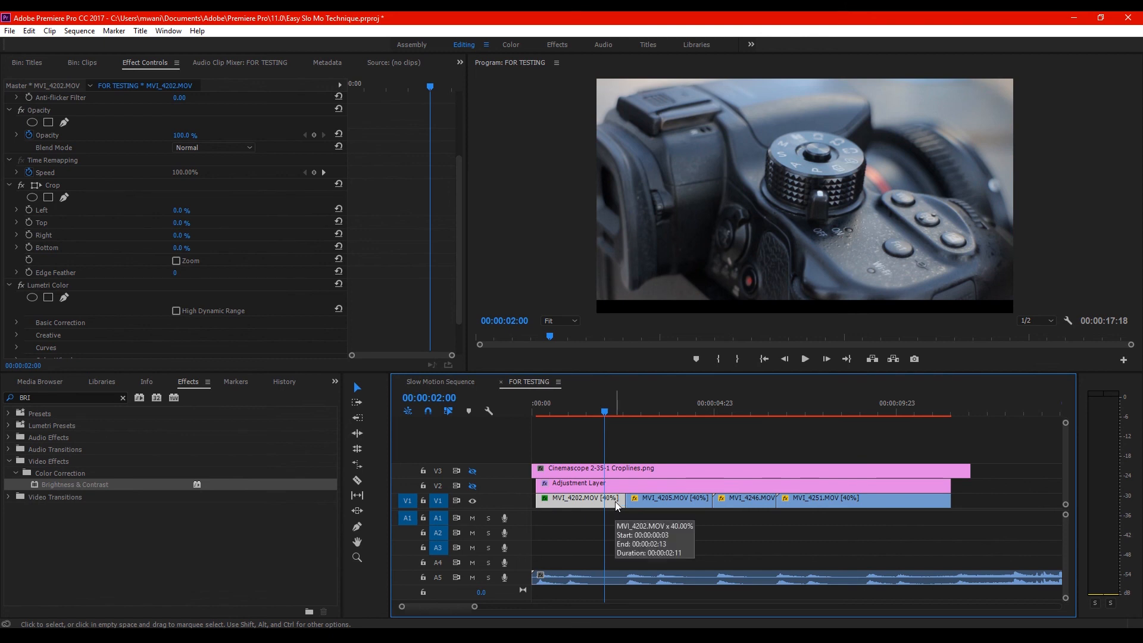
pyautogui.click(473, 486)
pyautogui.click(472, 471)
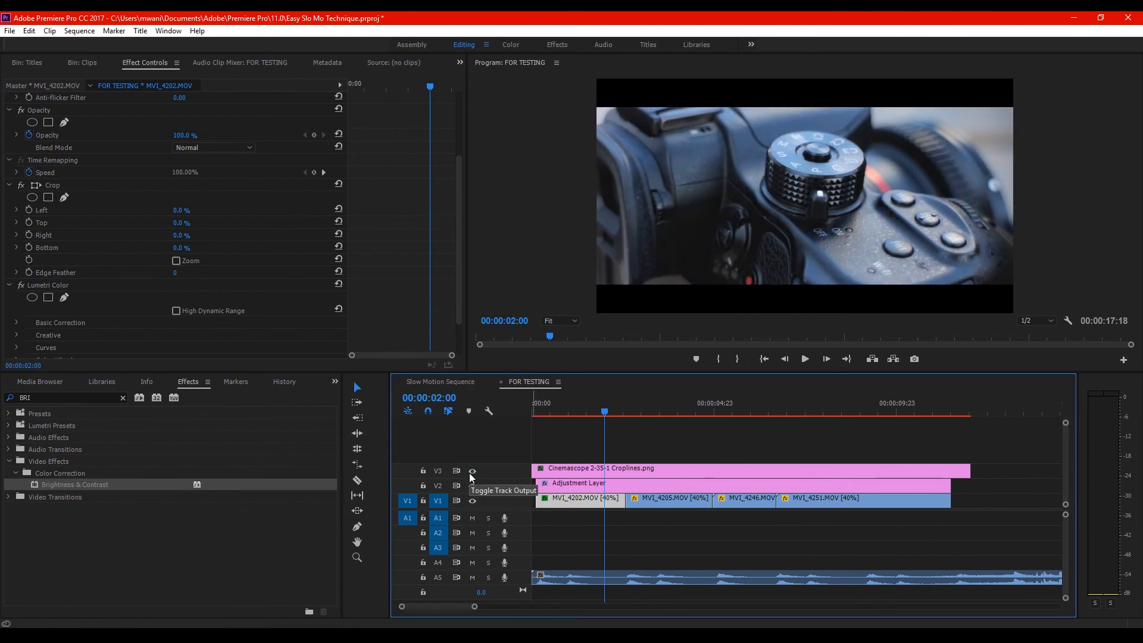